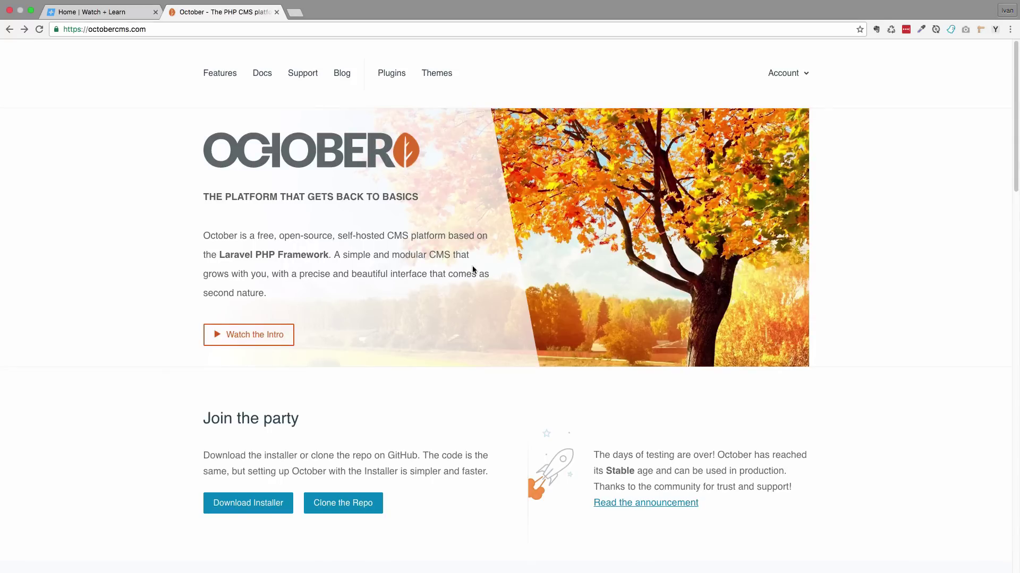
scroll(659, 373, "down", 2)
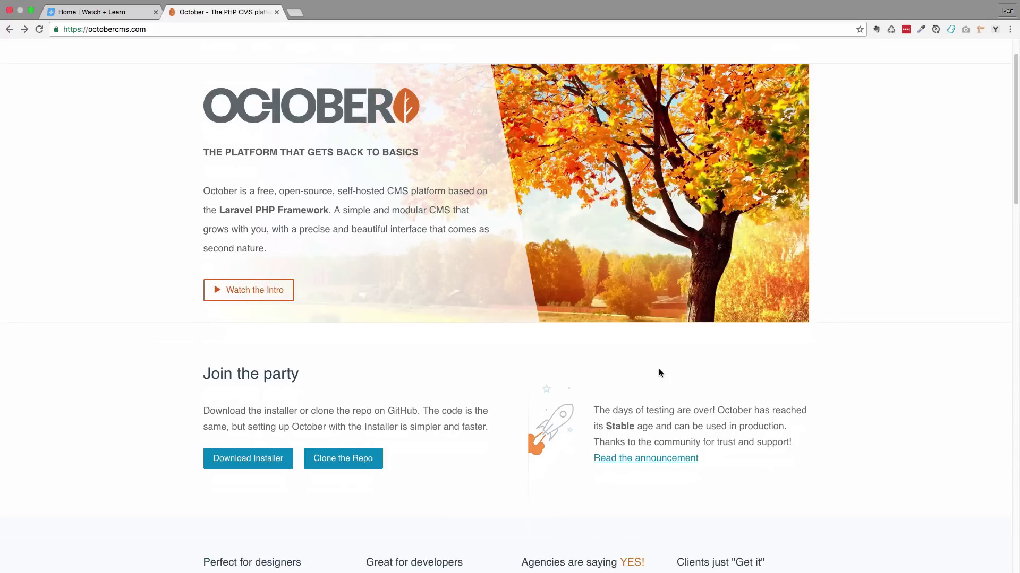
left_click(651, 459)
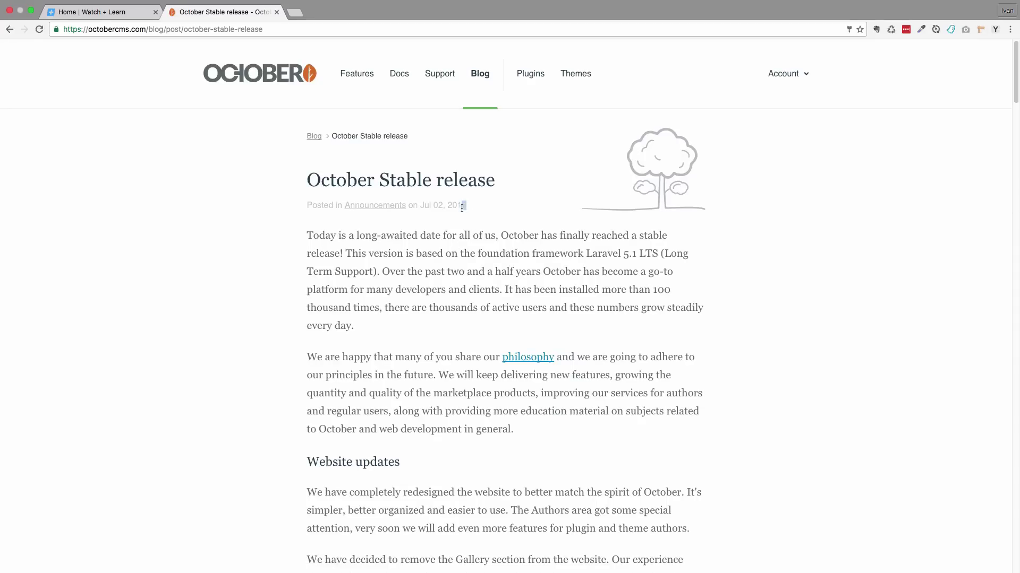
left_click_drag(467, 205, 420, 205)
left_click(9, 29)
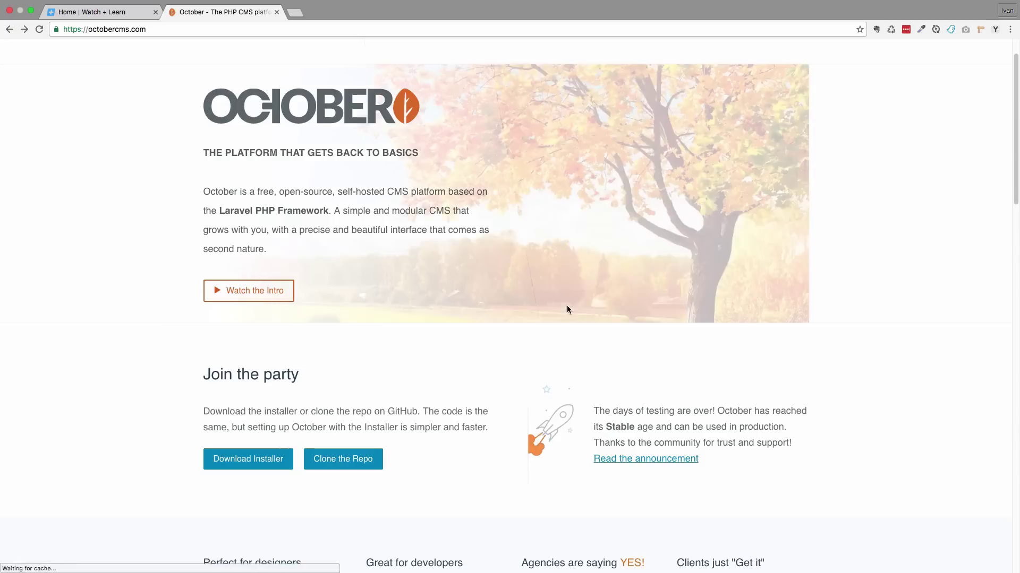
scroll(855, 291, "down", 18)
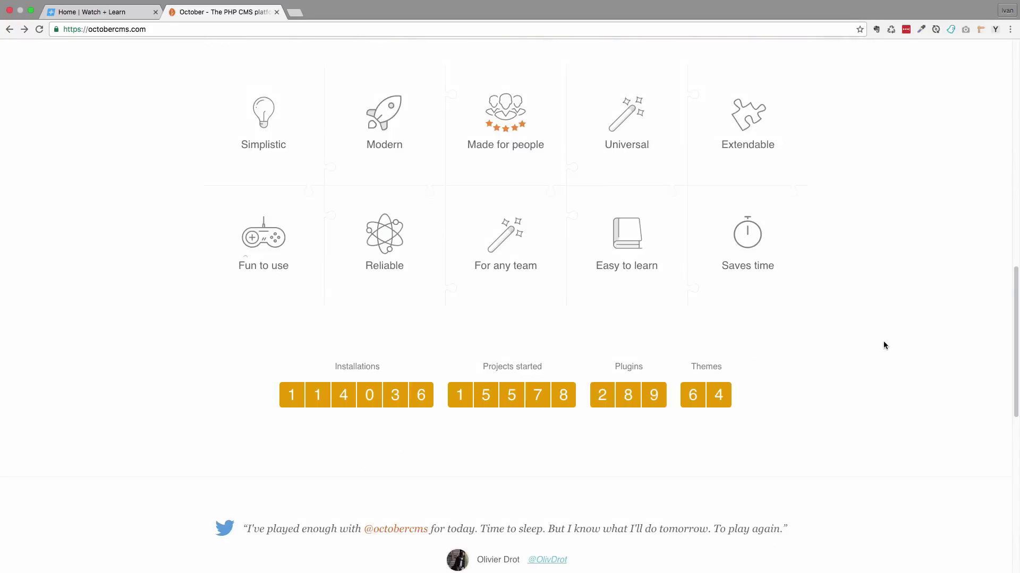
scroll(860, 345, "up", 2)
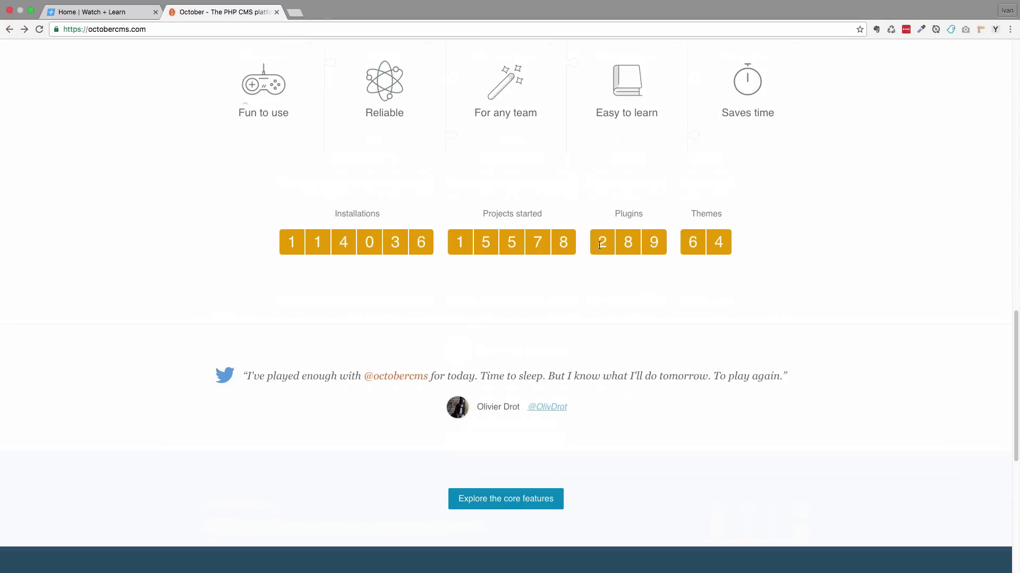
left_click_drag(598, 243, 660, 244)
left_click(599, 247)
left_click_drag(457, 243, 612, 294)
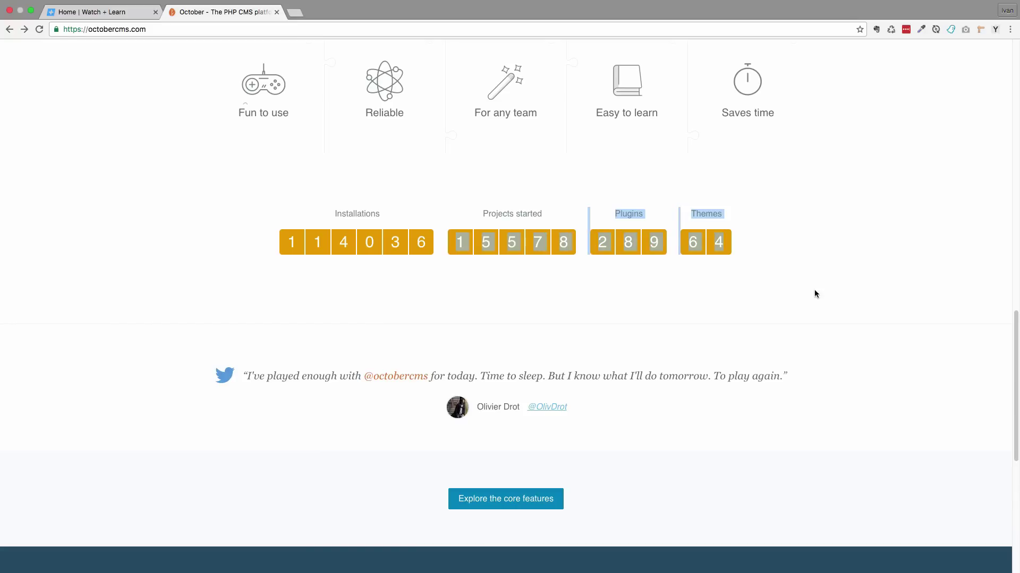
left_click(670, 309)
scroll(766, 336, "up", 8)
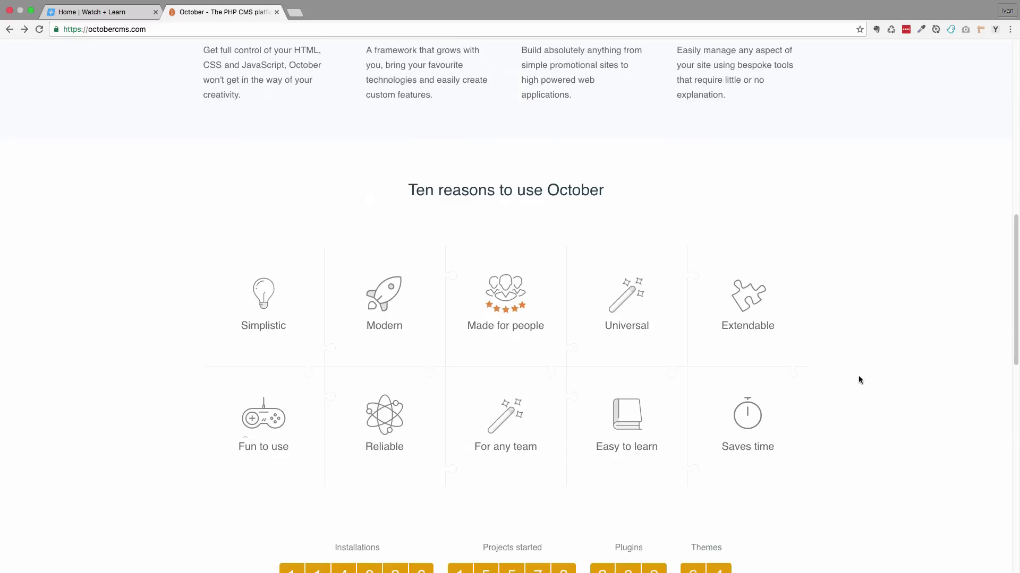
scroll(856, 377, "up", 5)
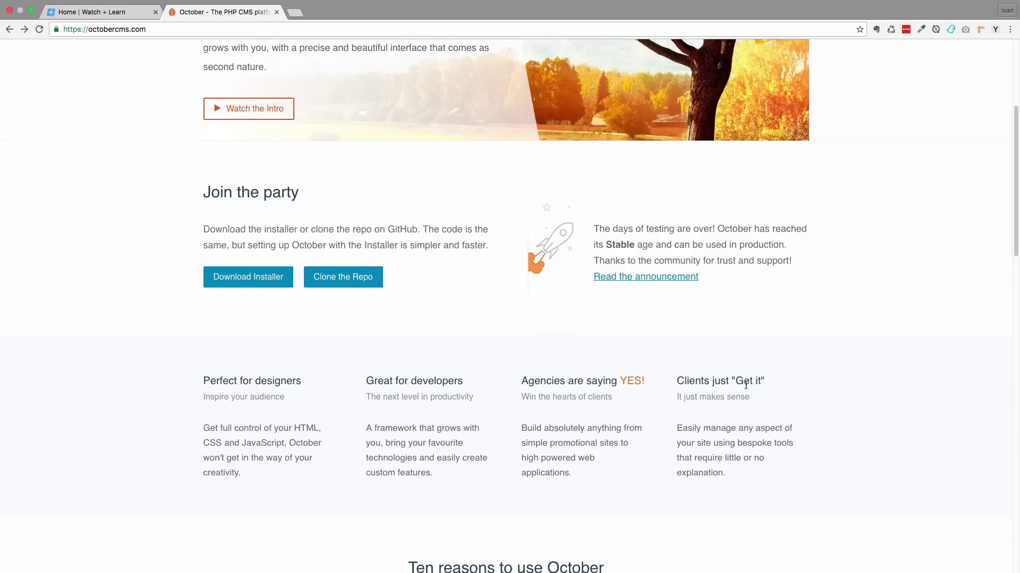
scroll(842, 325, "down", 8)
scroll(850, 412, "down", 2)
scroll(850, 412, "up", 2)
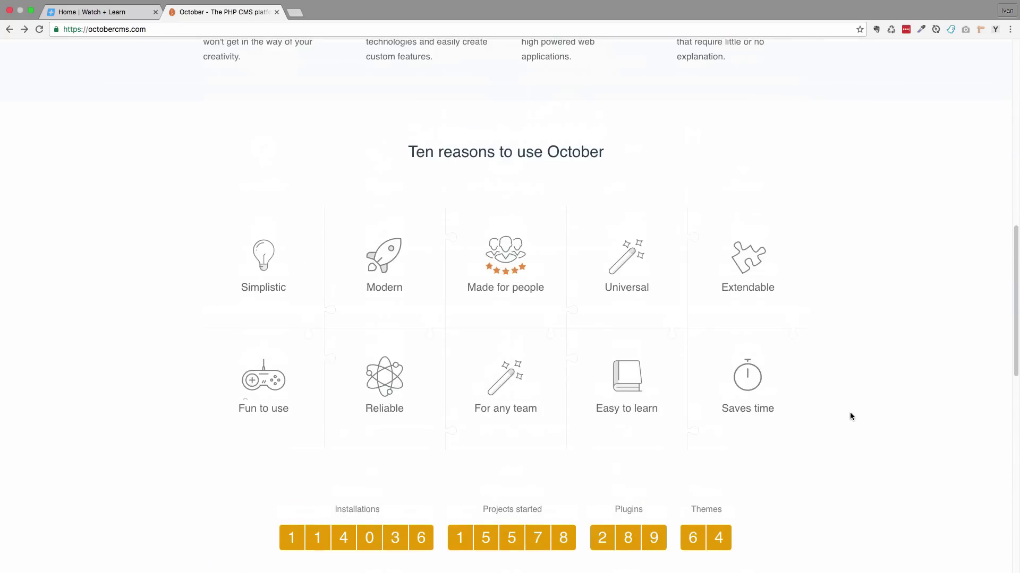
scroll(849, 412, "down", 2)
scroll(850, 412, "up", 1)
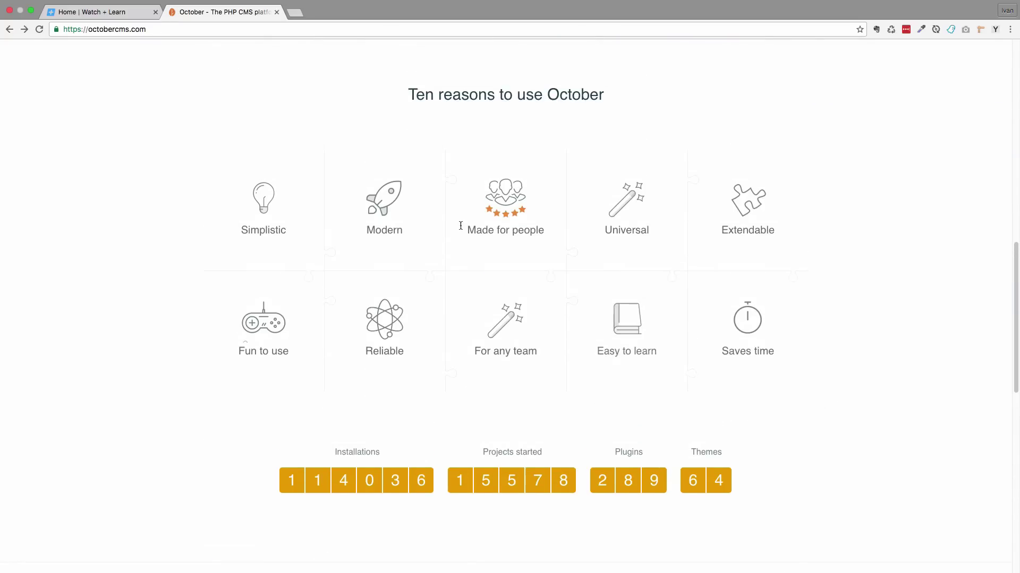
mouse_move(218, 213)
mouse_move(261, 213)
mouse_move(416, 232)
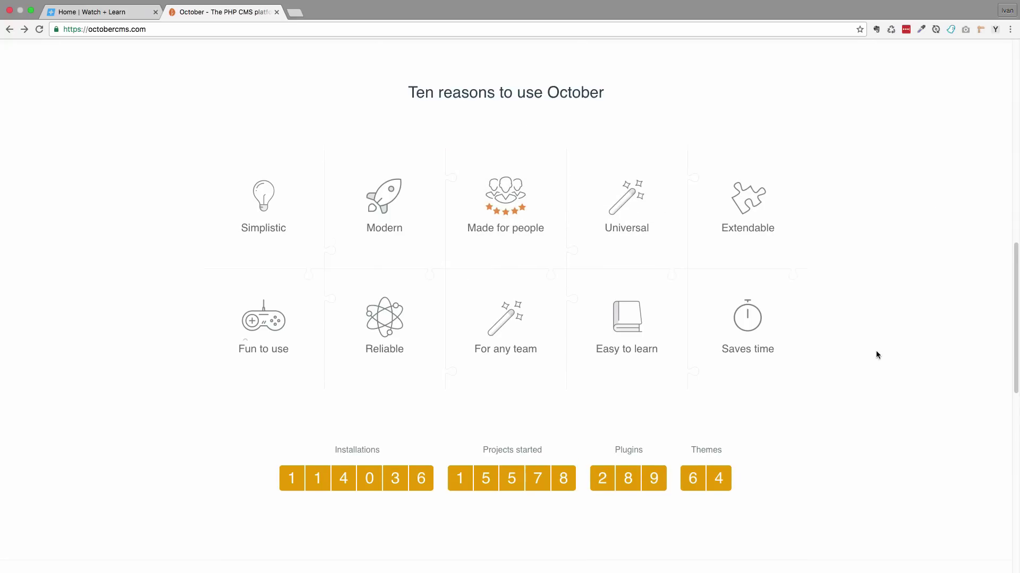
scroll(875, 350, "down", 5)
scroll(865, 361, "up", 10)
scroll(865, 364, "up", 8)
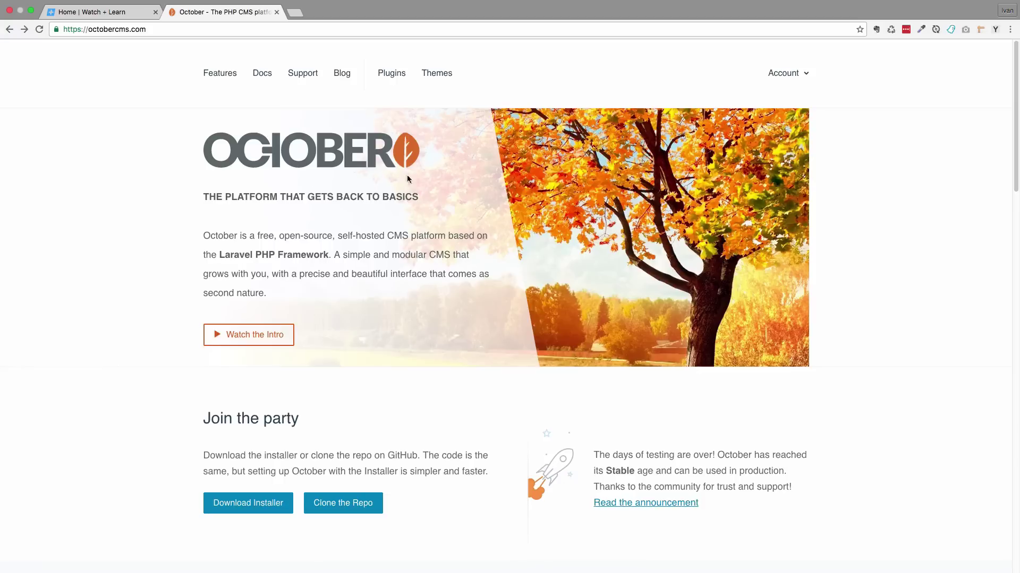
Go to Docs > Setup > Installation and highlight the Command-line installation heading
left_click(261, 78)
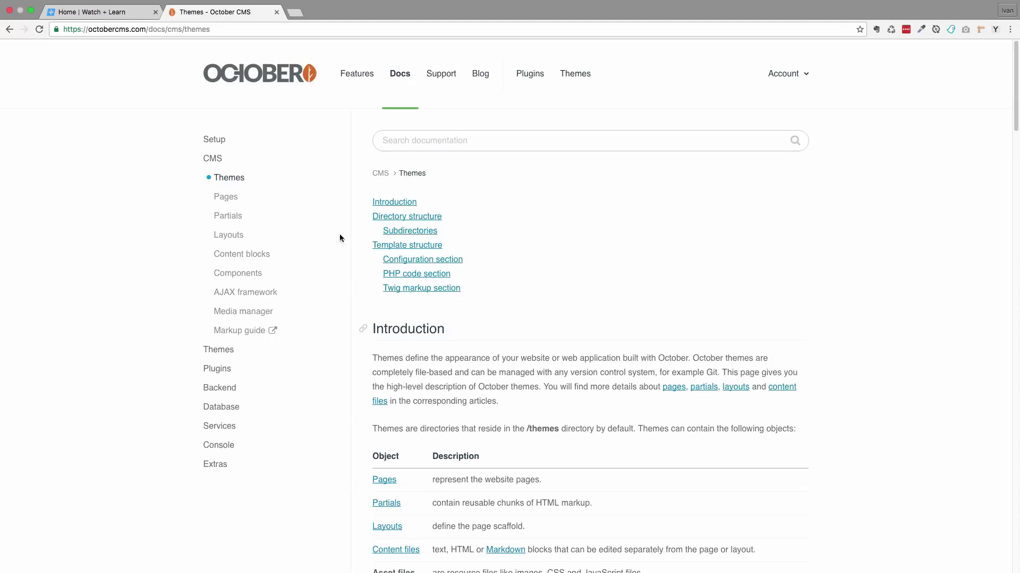
left_click(214, 139)
left_click(234, 158)
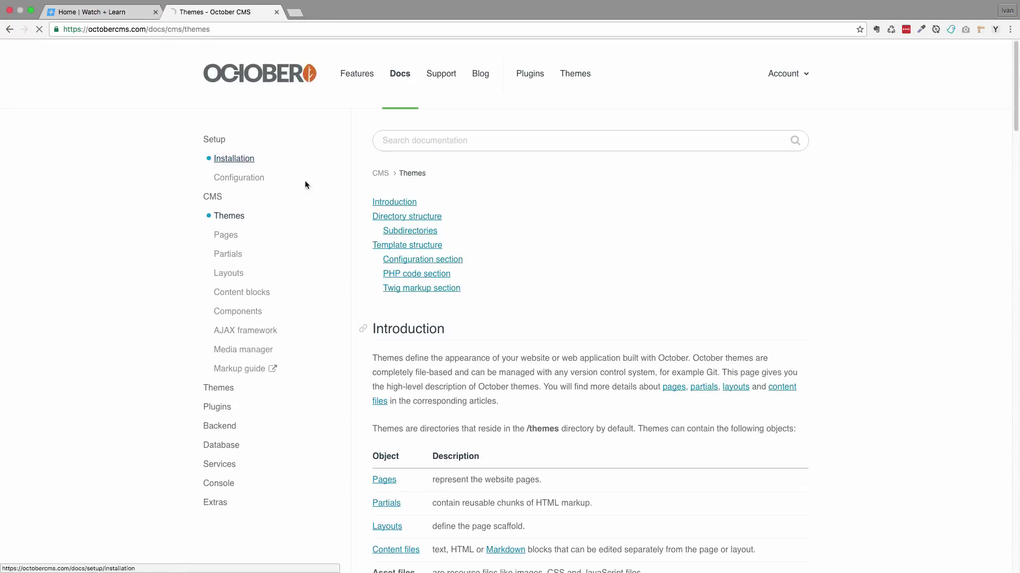
scroll(584, 301, "down", 5)
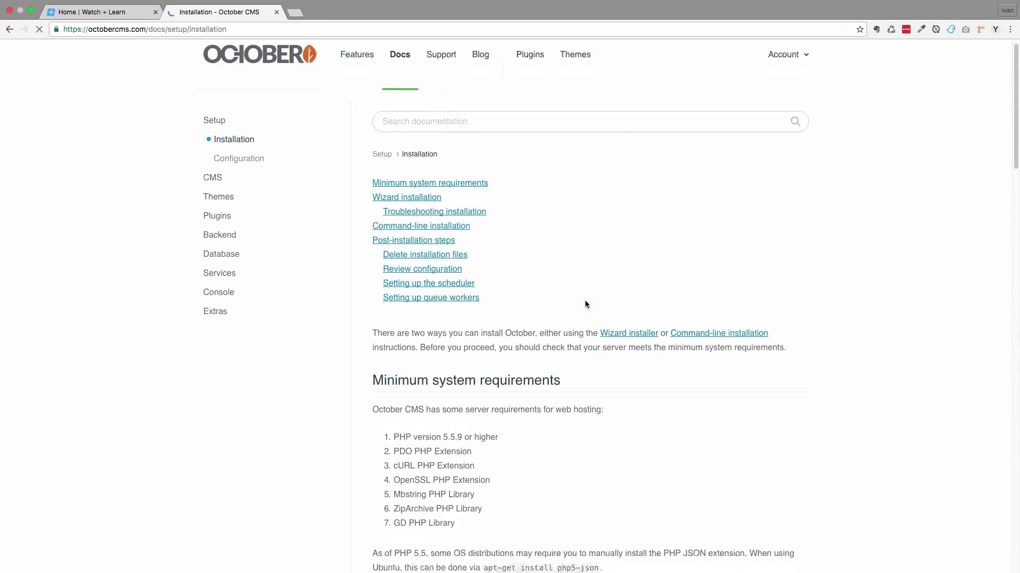
scroll(584, 301, "down", 3)
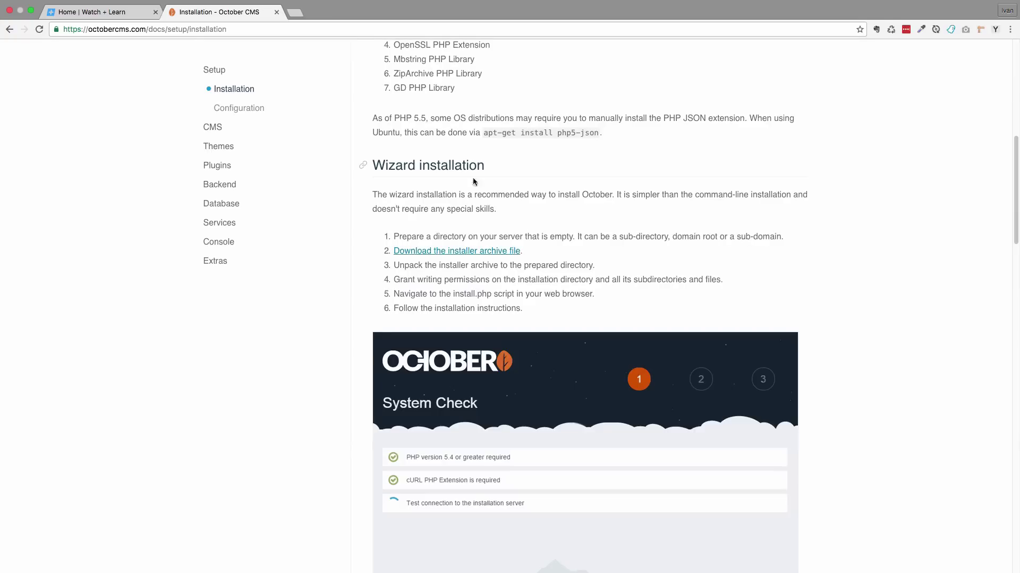
scroll(617, 295, "down", 4)
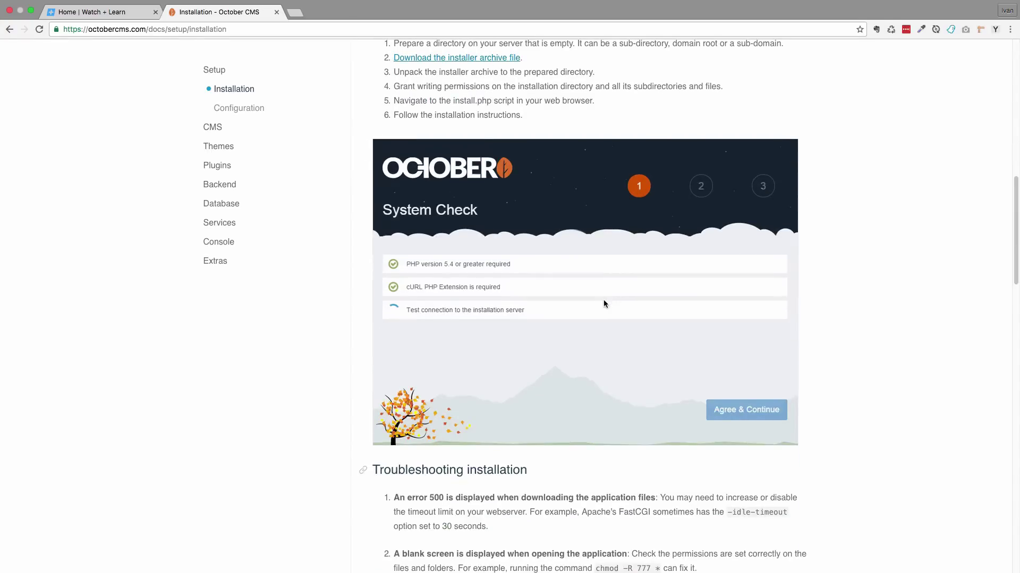
scroll(595, 313, "up", 5)
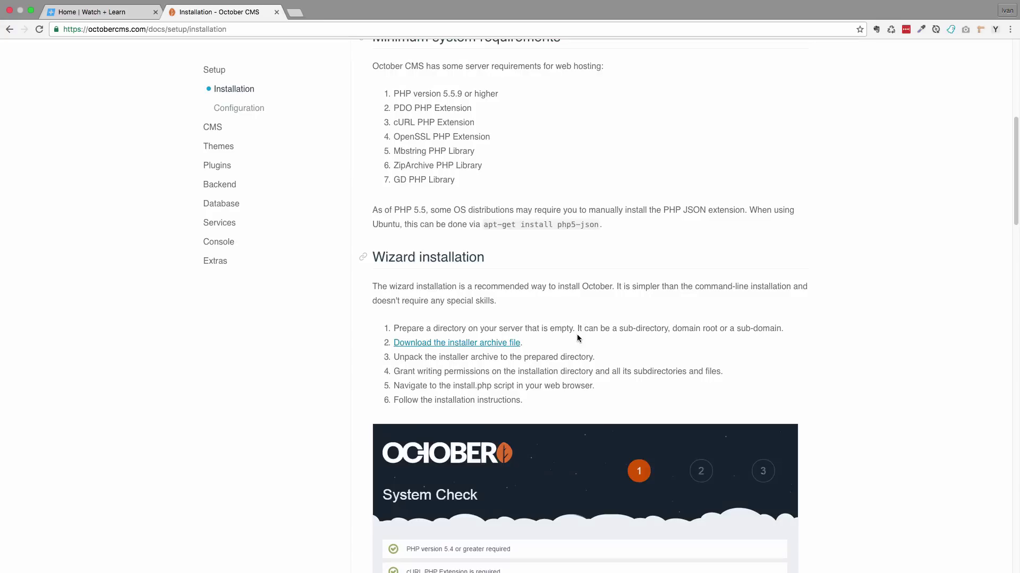
scroll(578, 338, "down", 6)
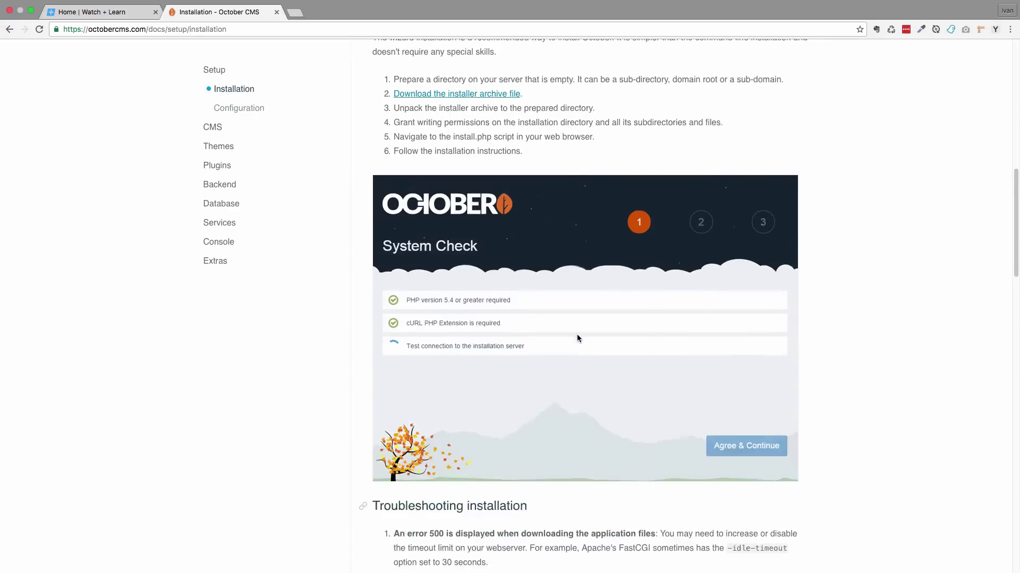
scroll(578, 338, "up", 4)
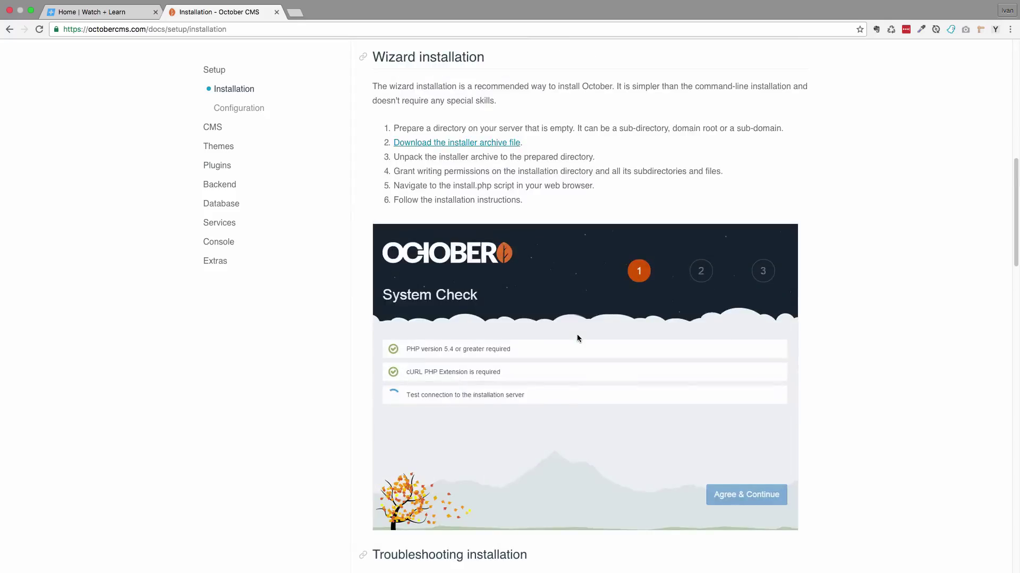
scroll(577, 338, "down", 9)
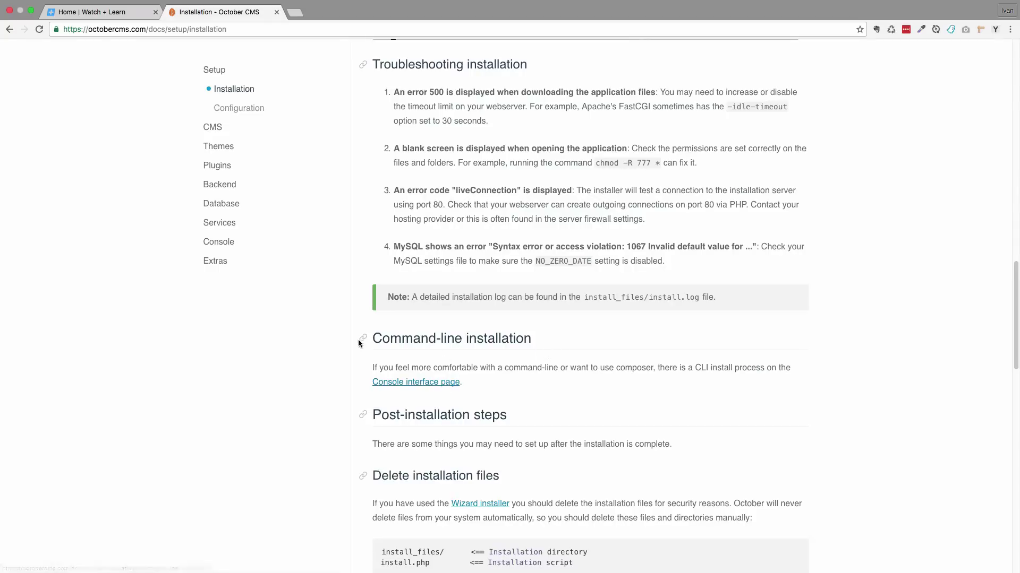
left_click_drag(372, 338, 531, 338)
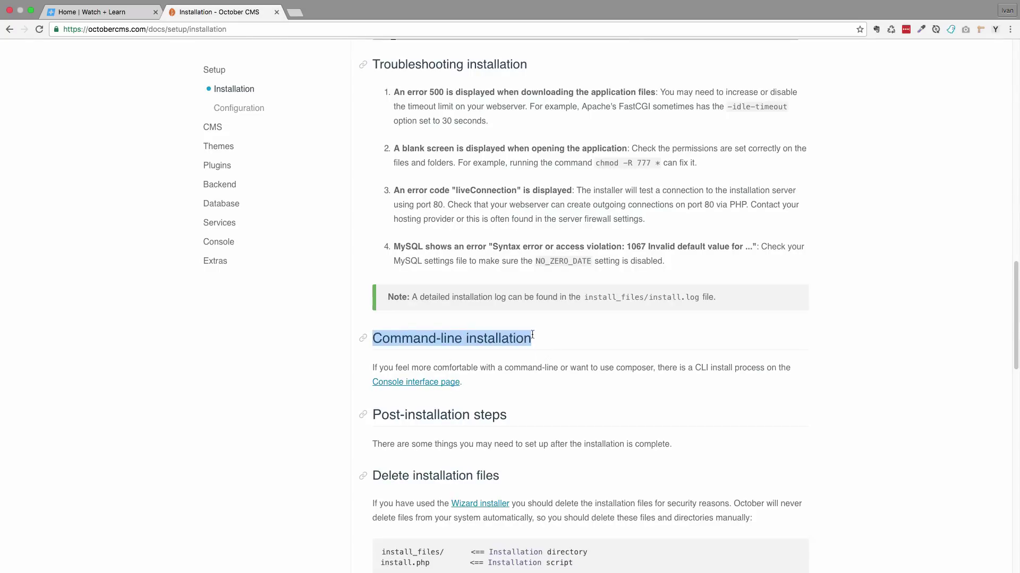
On the Console docs page, select the 'composer create-project october/october myoctober dev-master' line
left_click(429, 382)
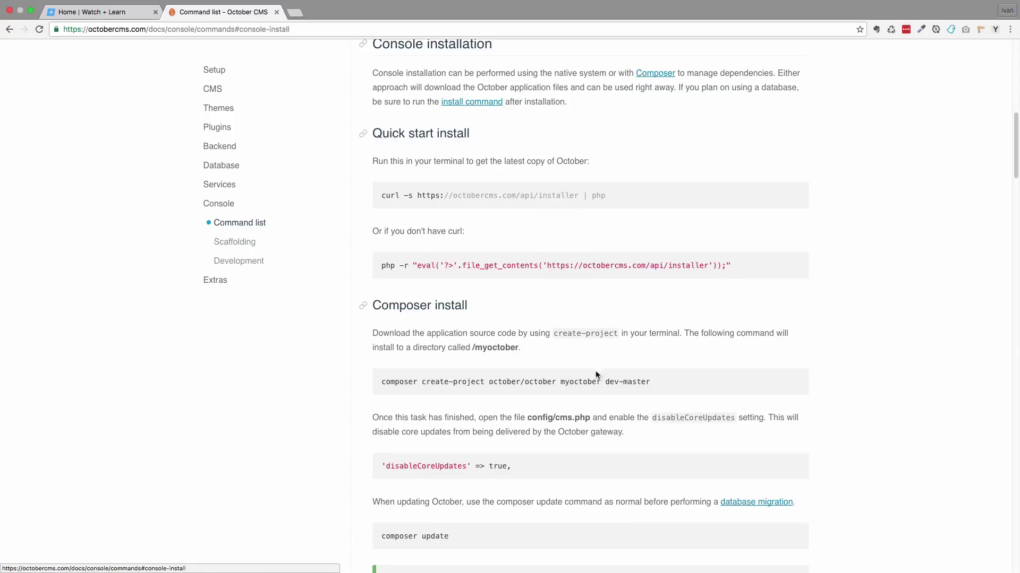
scroll(548, 312, "down", 3)
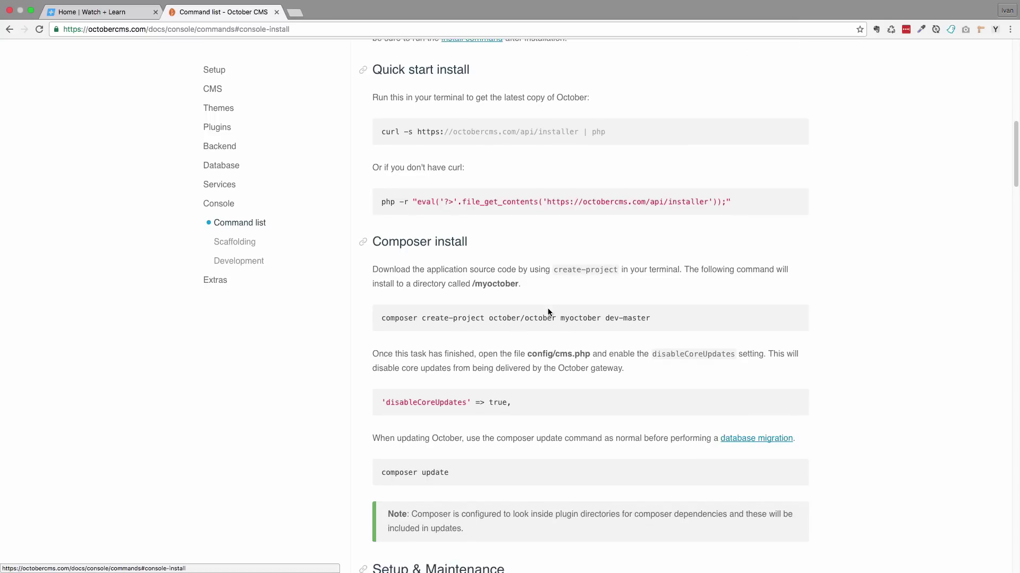
left_click_drag(382, 280, 658, 282)
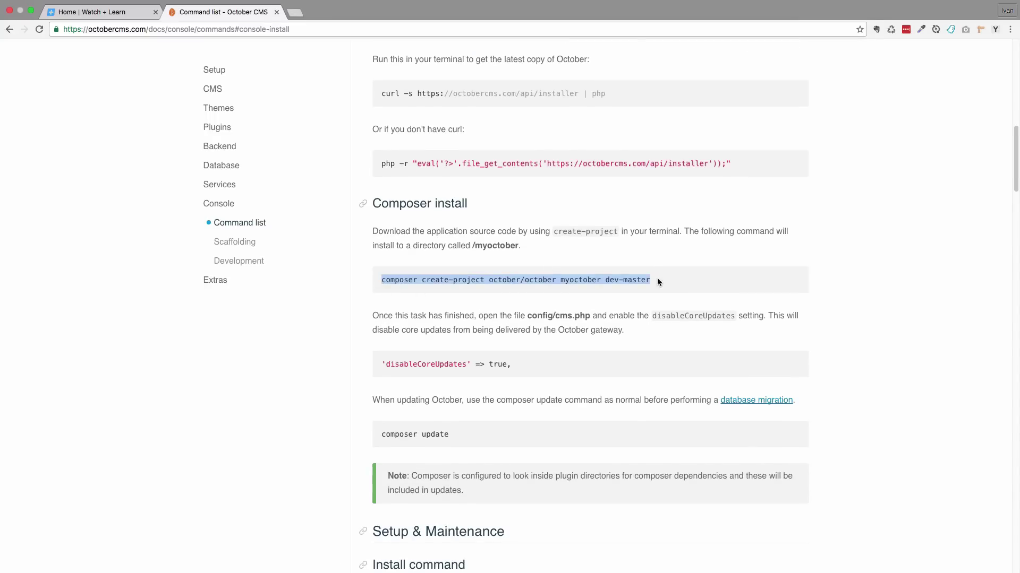
In Terminal, log into the Vagrant box with vagrant ssh, run dev, and clear the screen
key("super+Tab")
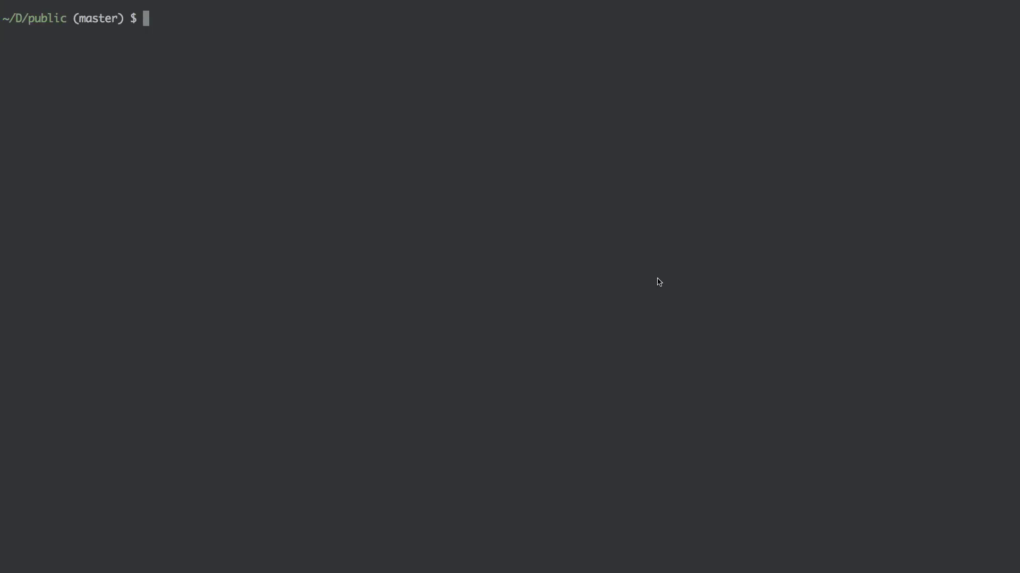
type("vagrant ssh")
key("Right")
key("Return")
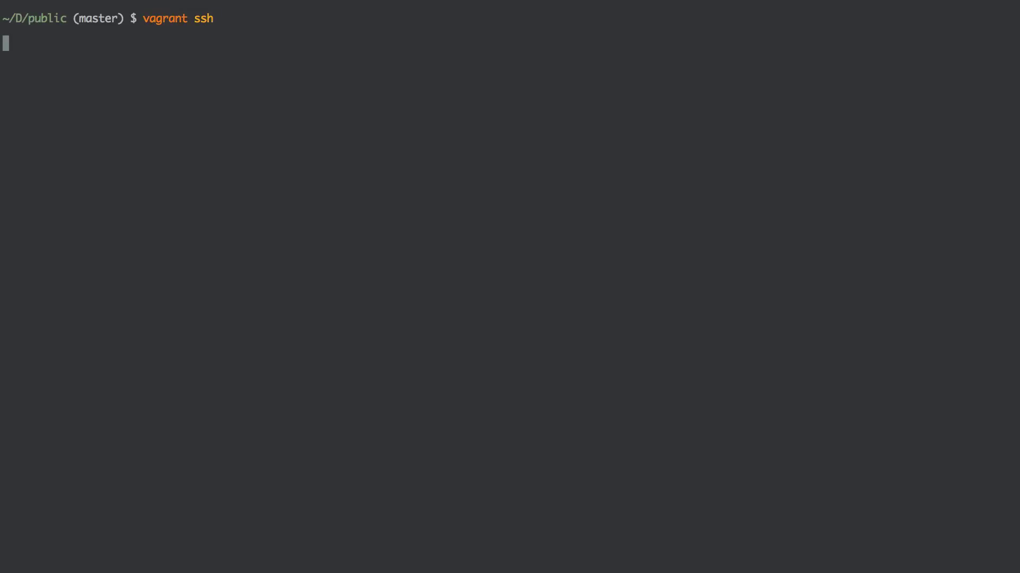
type("dve")
key("BackSpace")
key("BackSpace")
type("ev")
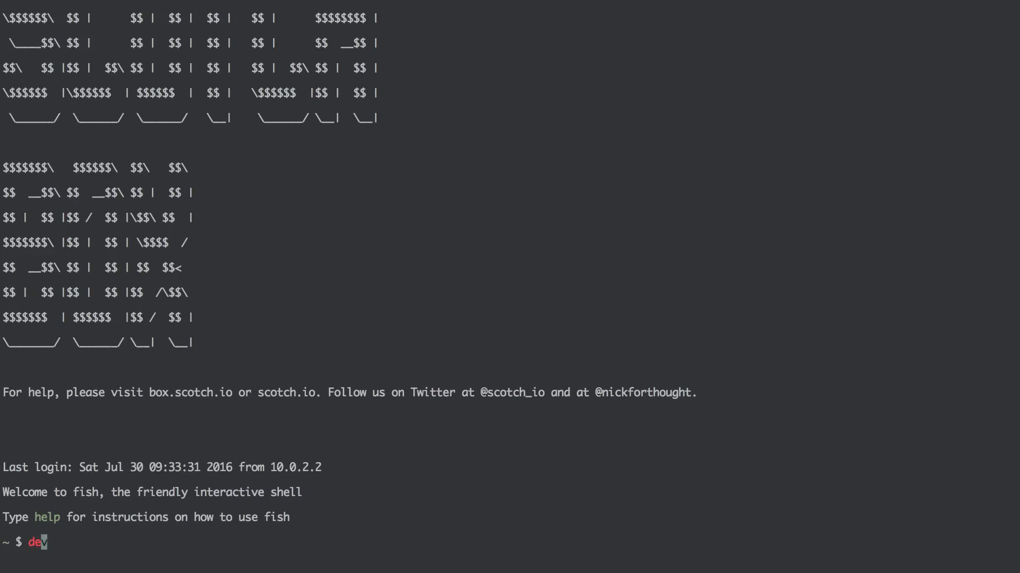
key("Return")
key("ctrl+l")
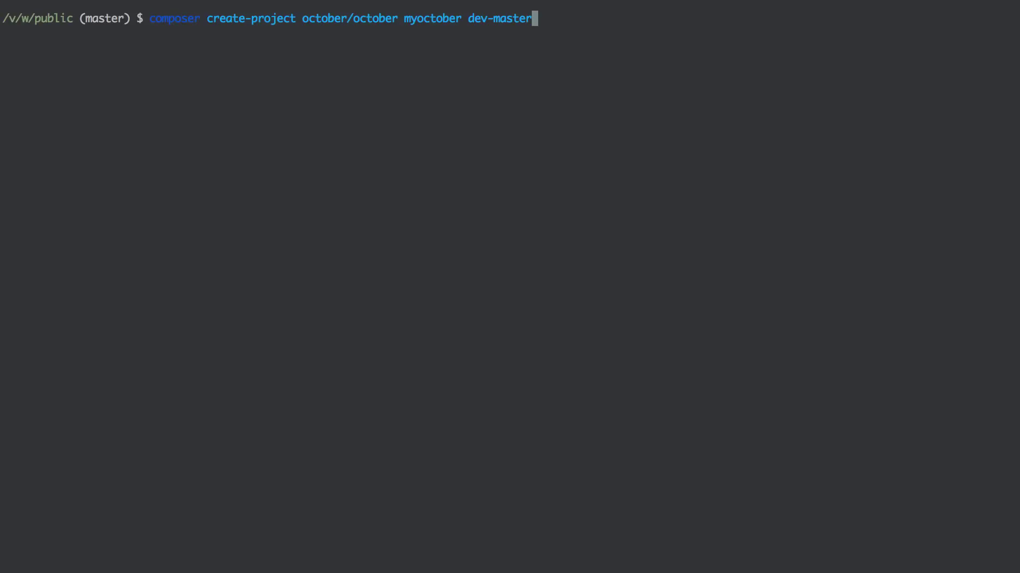
Prefix the composer command with sudo and rename the folder myoctober to octobermovies
key("ctrl+a")
type("sudo")
key("Right")
key("Right")
key("Right")
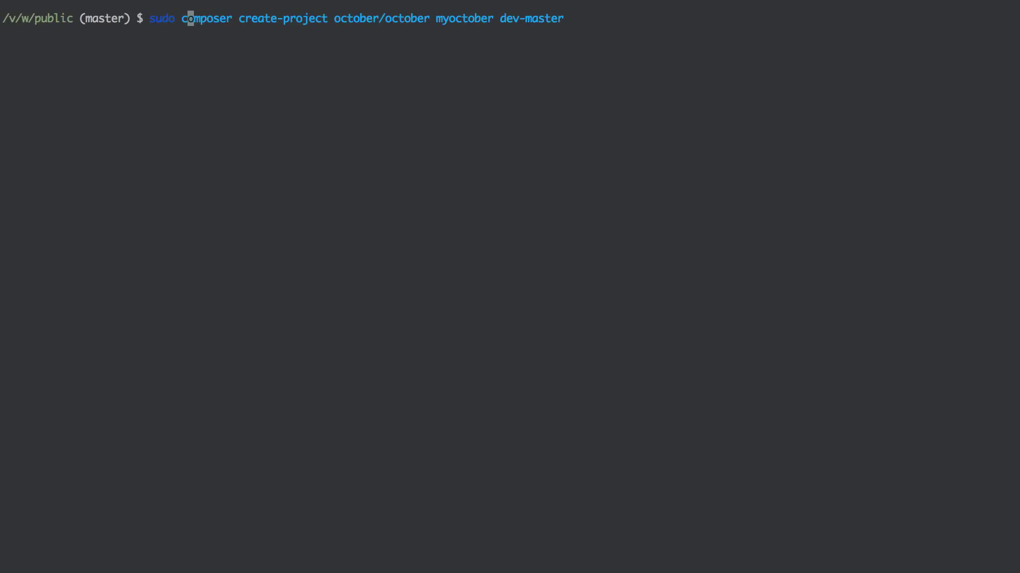
key("Right")
key("Right")
key("Right")
key("Right")
key("Right")
key("Right")
key("Right")
key("Right")
key("Right")
key("Right")
key("Right")
key("Right")
key("Right")
key("Right")
key("Right")
key("Right")
key("Right")
key("Right")
key("Right")
key("Right")
key("Right")
key("Right")
key("Right")
key("Right")
key("Right")
key("Right")
key("Right")
key("Right")
key("Right")
key("Right")
key("Right")
key("Right")
key("Right")
key("Right")
key("Right")
key("Right")
key("Right")
key("Right")
key("Right")
key("Right")
key("Right")
key("Right")
key("Right")
key("Right")
key("Right")
key("Right")
key("Right")
key("Right")
key("Left")
key("Left")
key("Left")
key("Left")
key("Left")
key("Left")
key("Left")
key("Left")
key("Left")
key("Left")
key("Left")
key("Right")
key("Left")
key("Right")
key("Left")
key("Left")
key("Left")
key("Left")
key("Left")
key("Left")
key("Left")
key("BackSpace")
key("BackSpace")
key("Right")
key("Right")
key("Right")
key("Right")
key("Right")
key("Right")
key("Right")
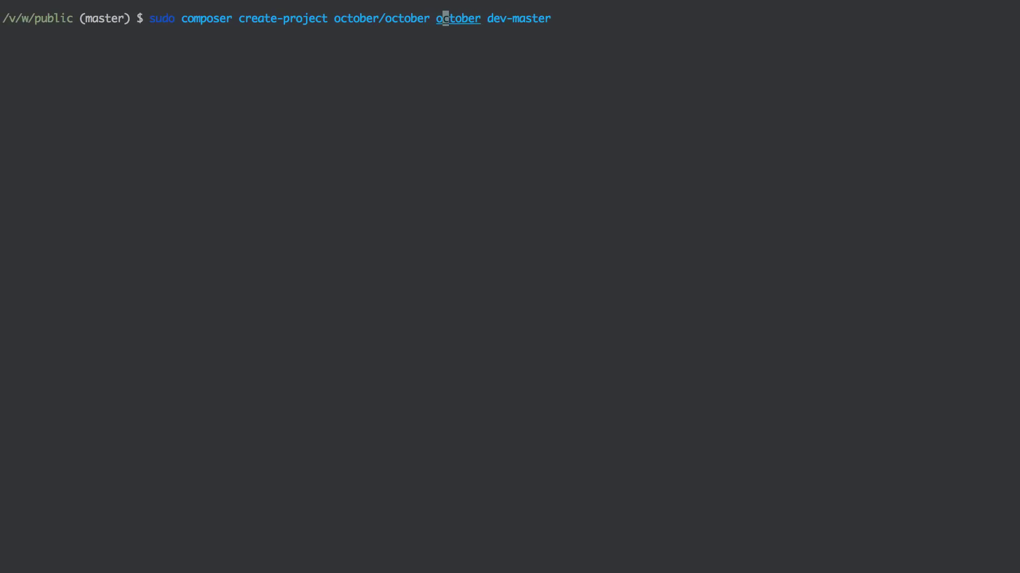
type("movies")
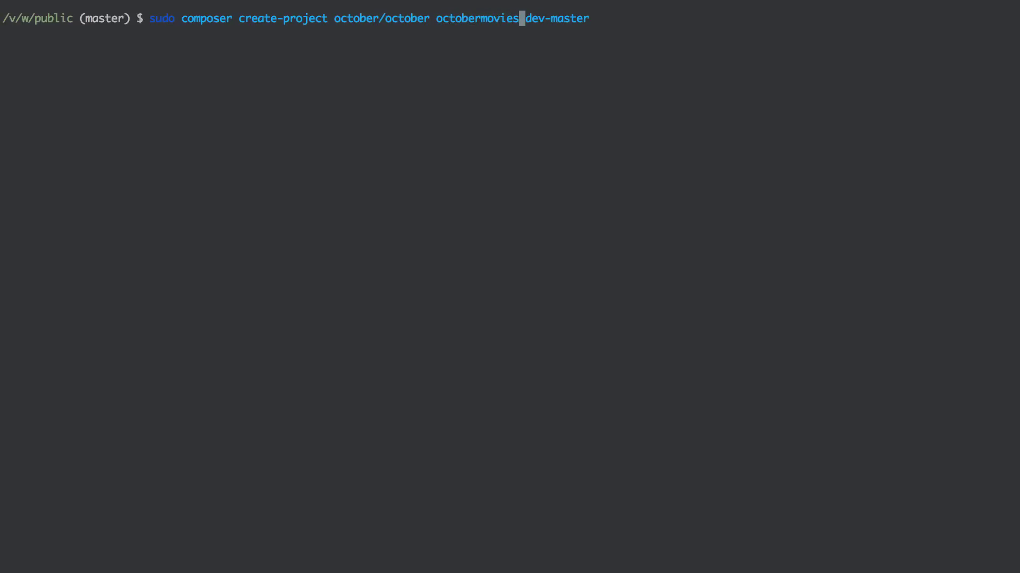
key("Right")
key("Right")
key("Right")
key("Right")
left_click_drag(438, 21, 520, 19)
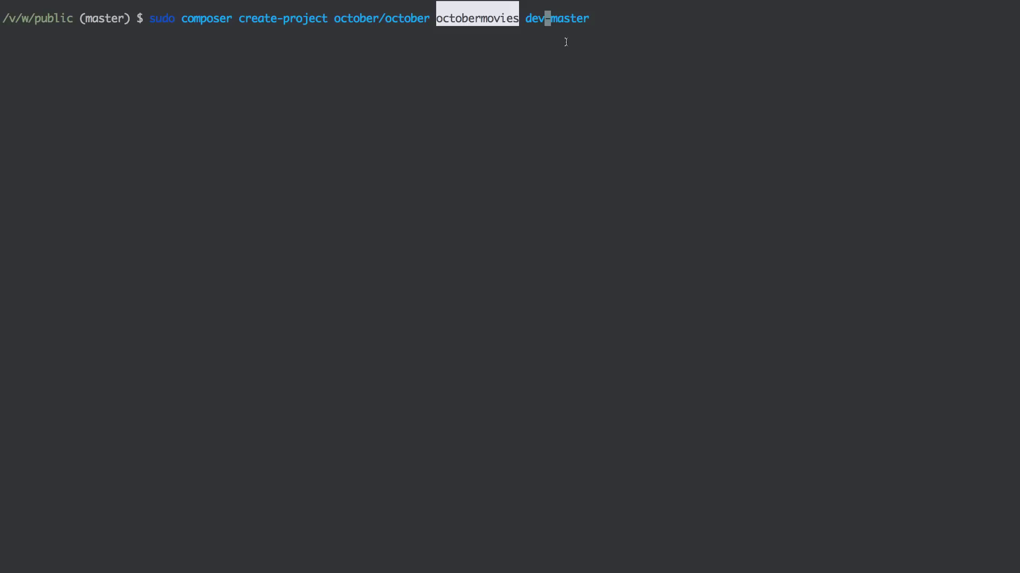
left_click(585, 17)
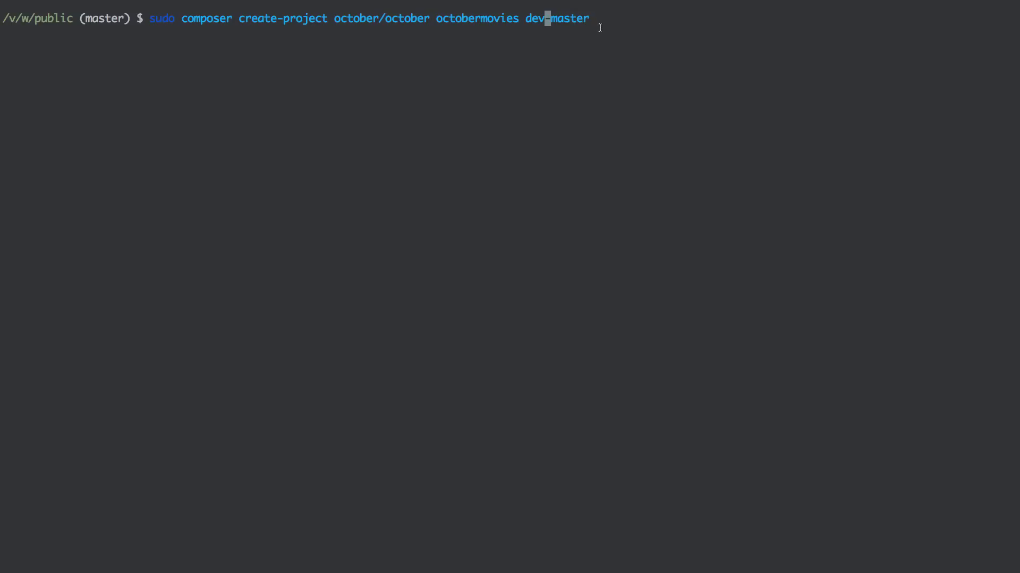
Run the sudo composer create-project install into octobermovies, then begin typing cd october
key("Right")
key("Right")
key("Right")
key("Right")
key("Right")
key("Right")
key("Right")
key("Return")
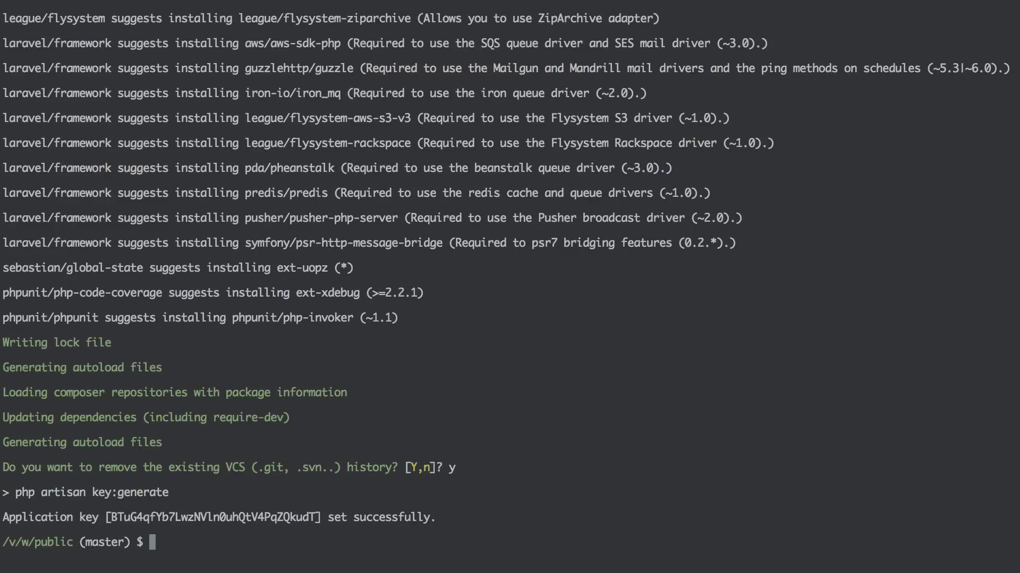
type("cd octobermovies/")
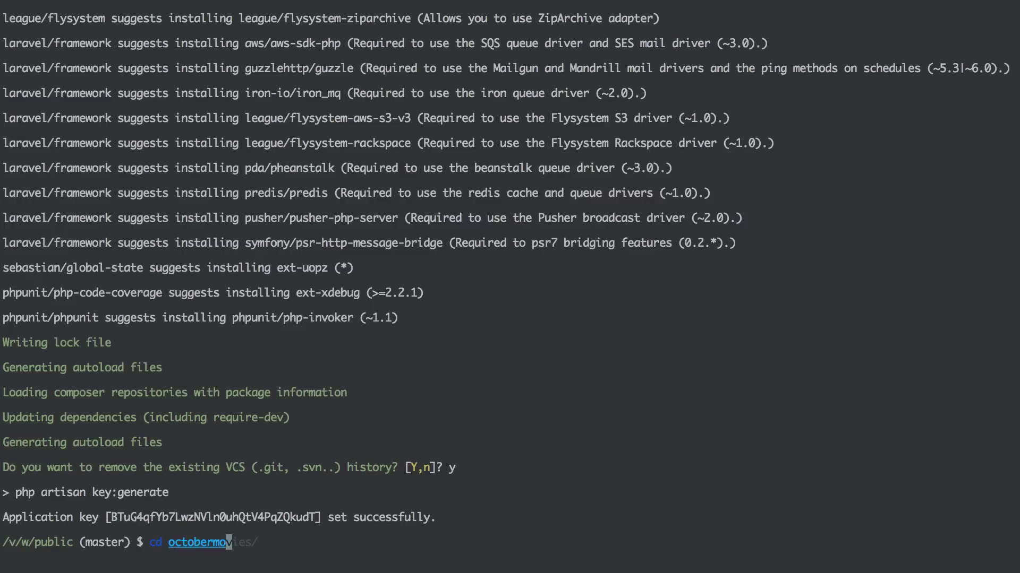
Change into octobermovies/, clear the screen, and launch php artisan october:install
key("Return")
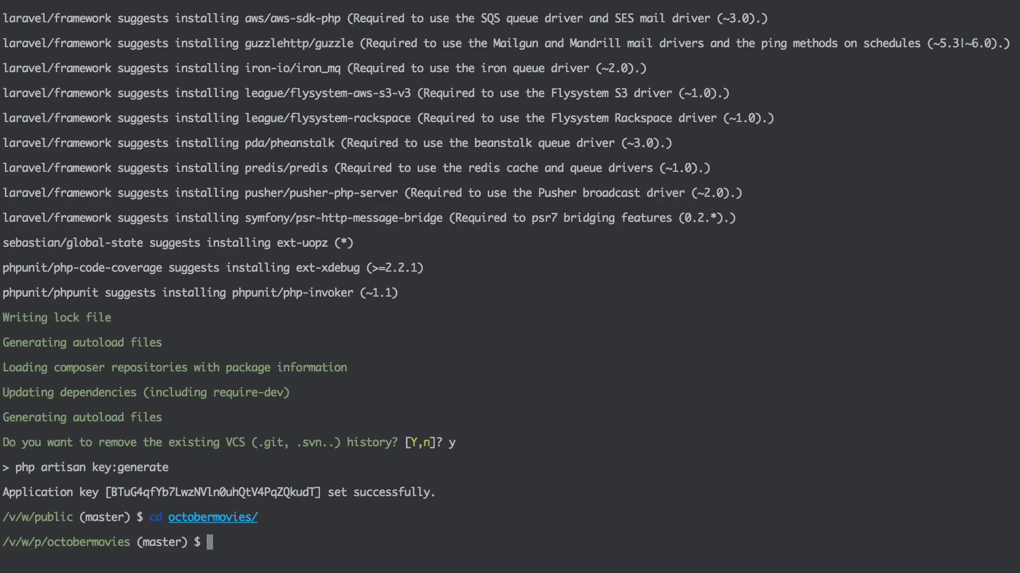
key("ctrl+l")
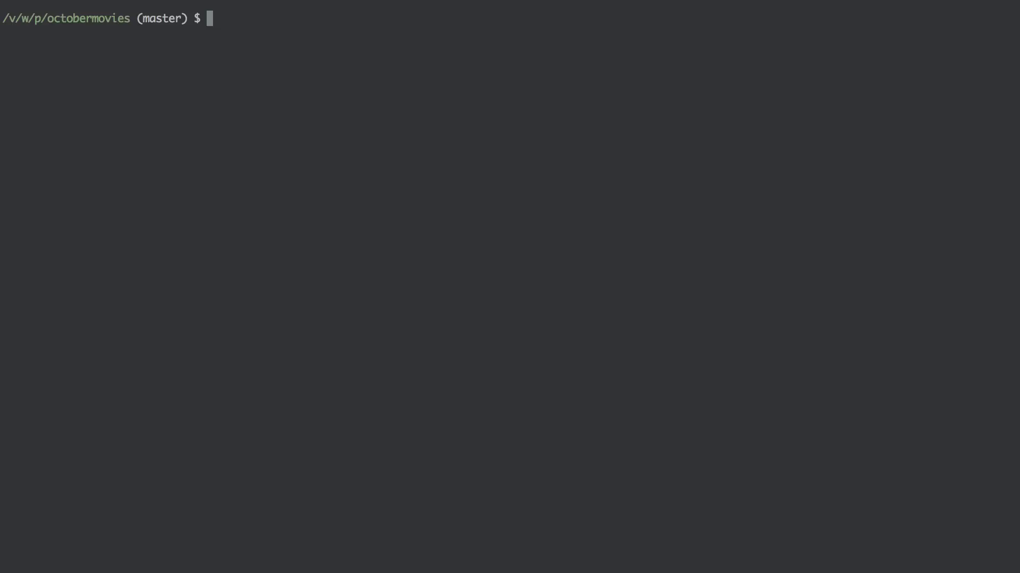
type("php")
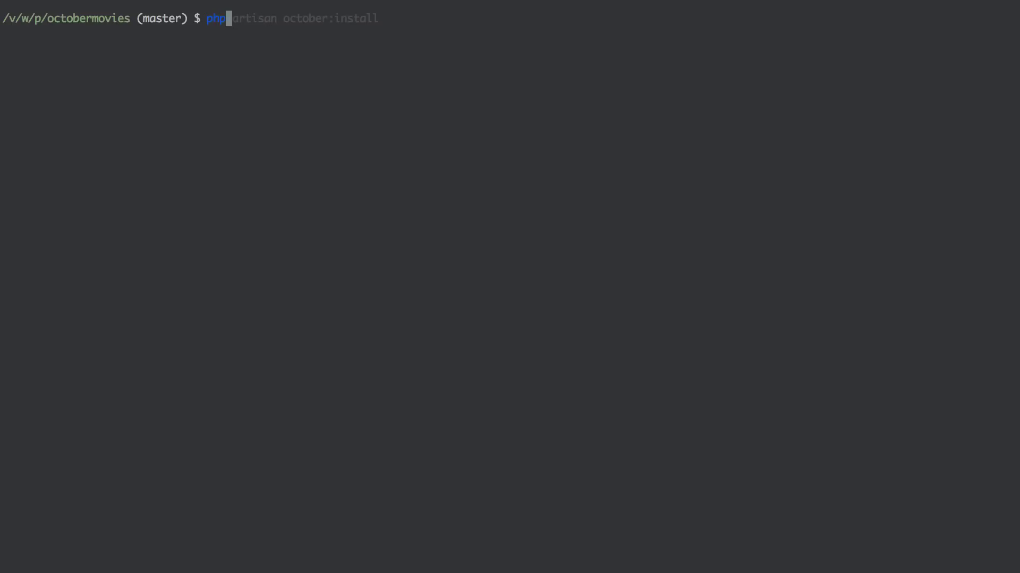
type(" artis")
key("Right")
key("Return")
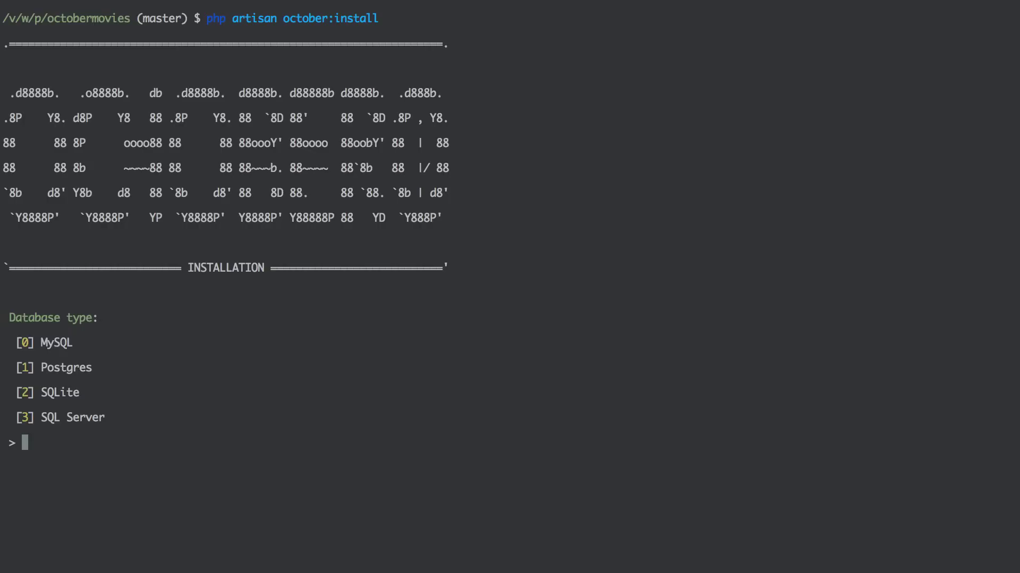
Choose SQLite (option 2) as the database, keeping the default database path
type("2")
key("Return")
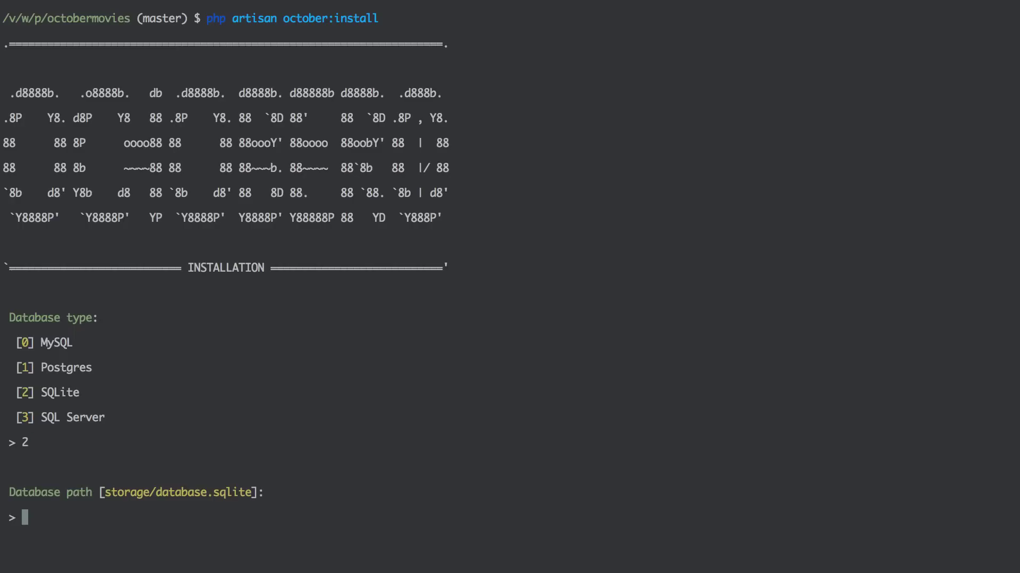
key("Return")
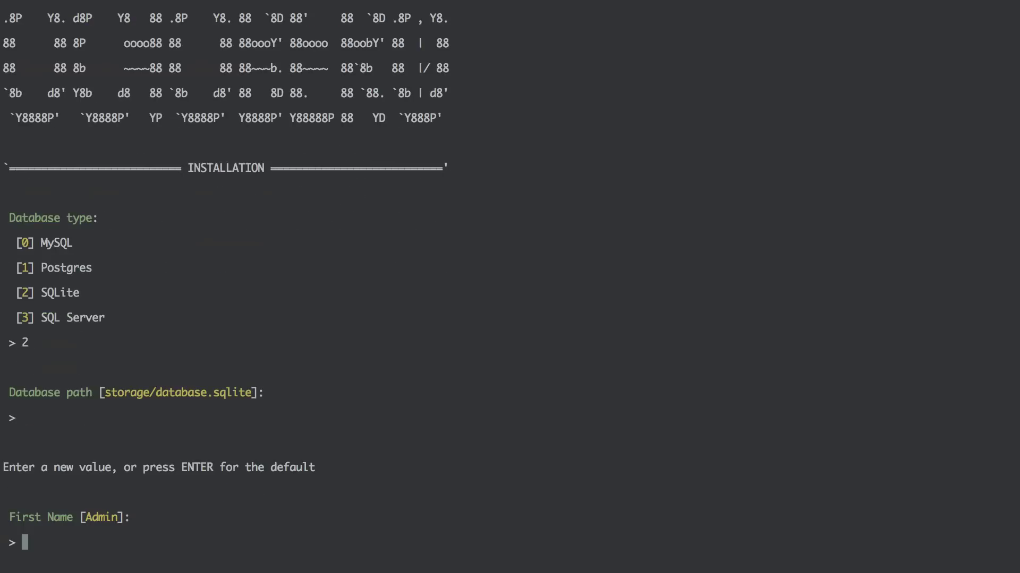
Enter the admin's first name, last name, e-mail and login, accept the password, and confirm with yes
type("Ivan")
key("Return")
type("Doric")
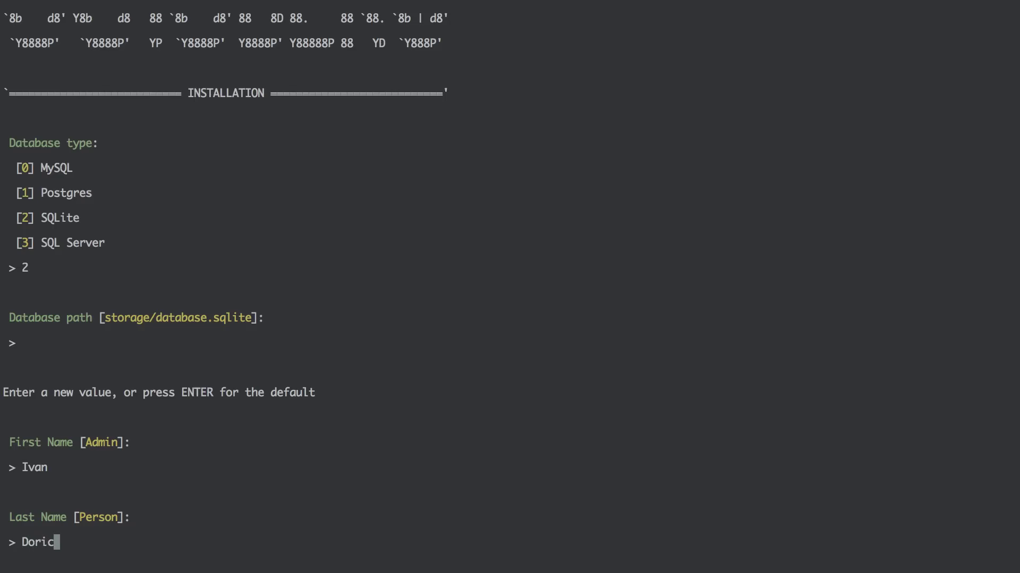
key("Return")
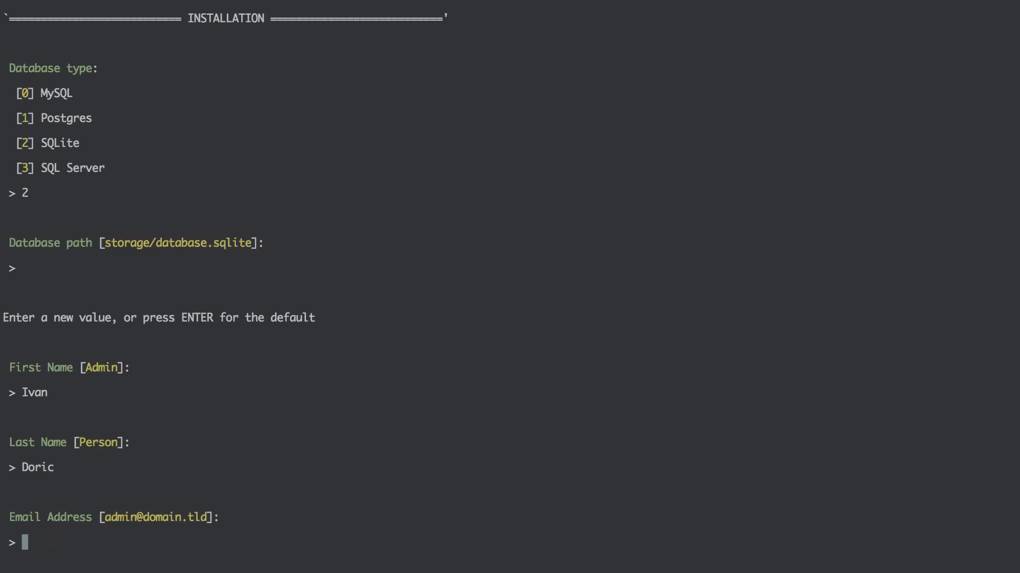
type("ivan@test.com")
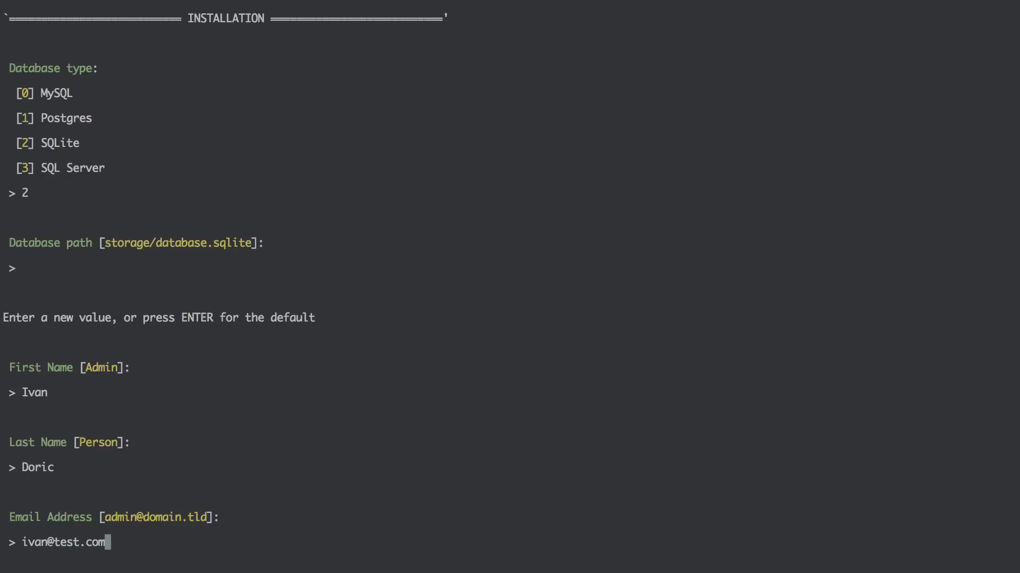
key("Return")
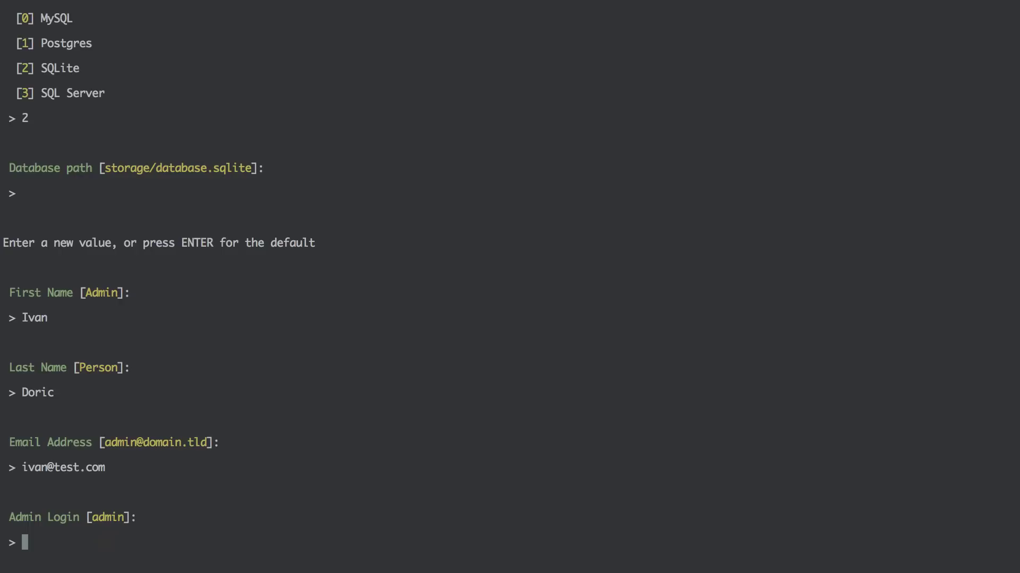
type("admin")
key("Return")
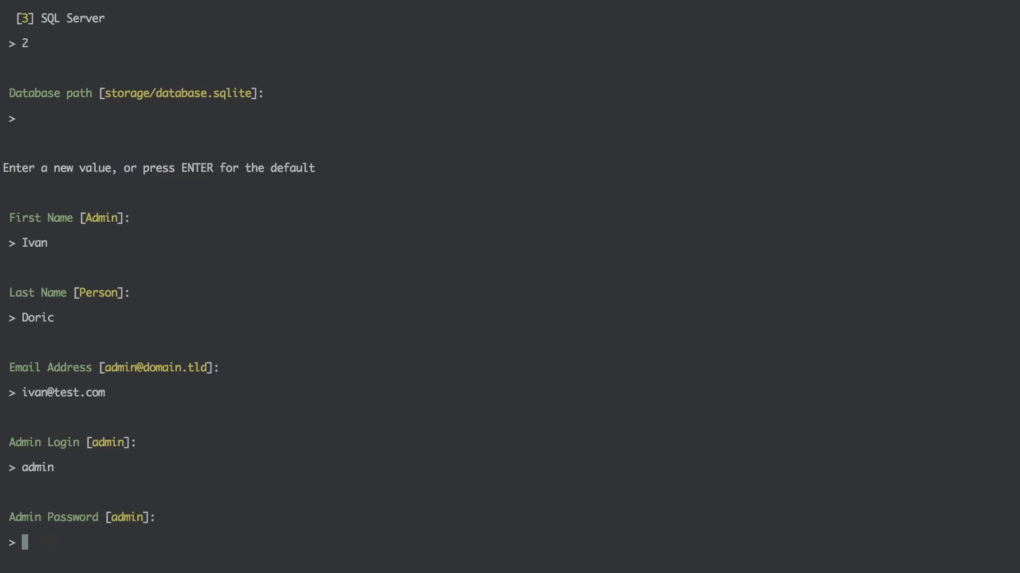
key("Return")
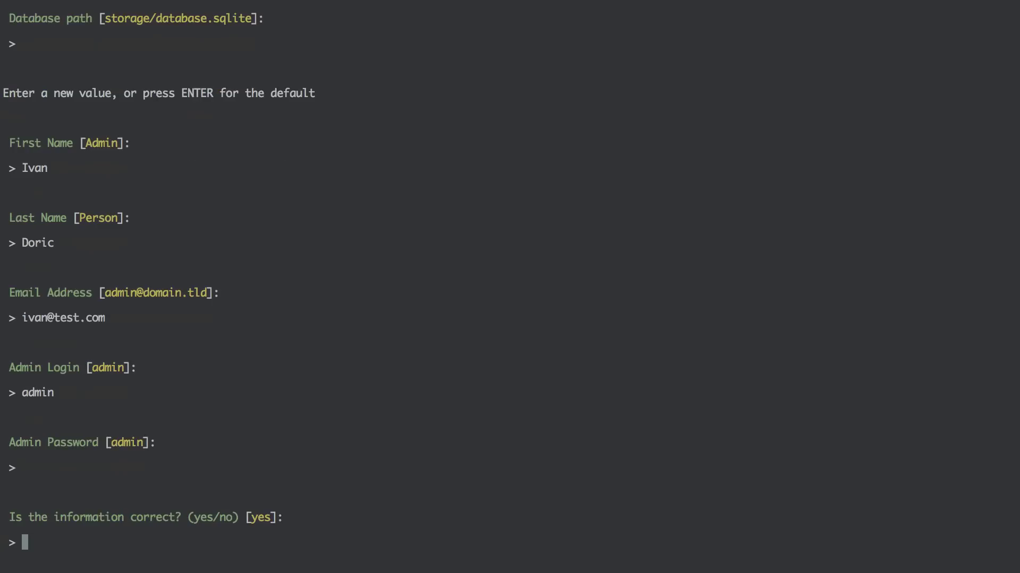
type("yes")
key("Return")
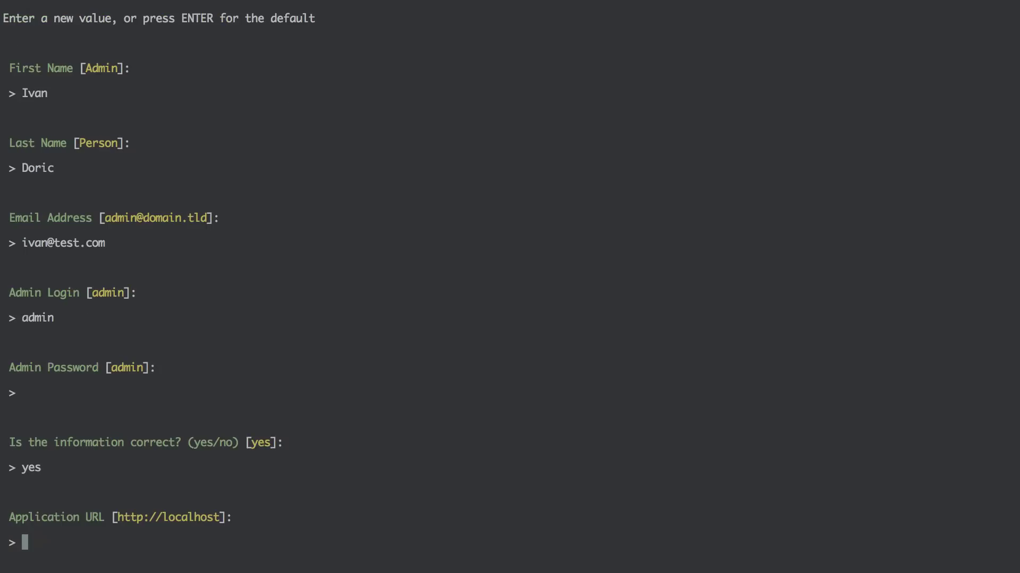
type("http://ocotobe")
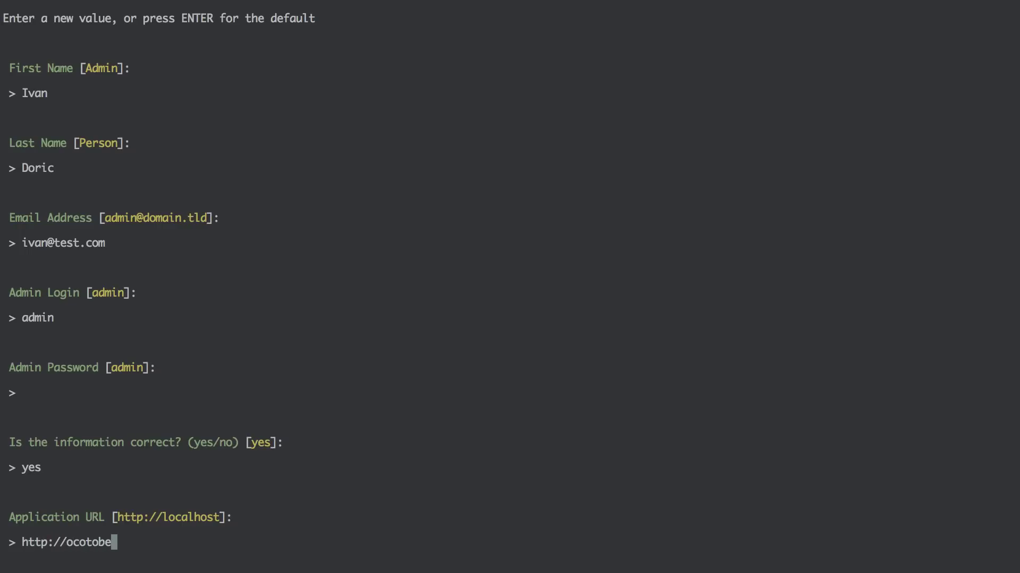
type("rmovies.dev")
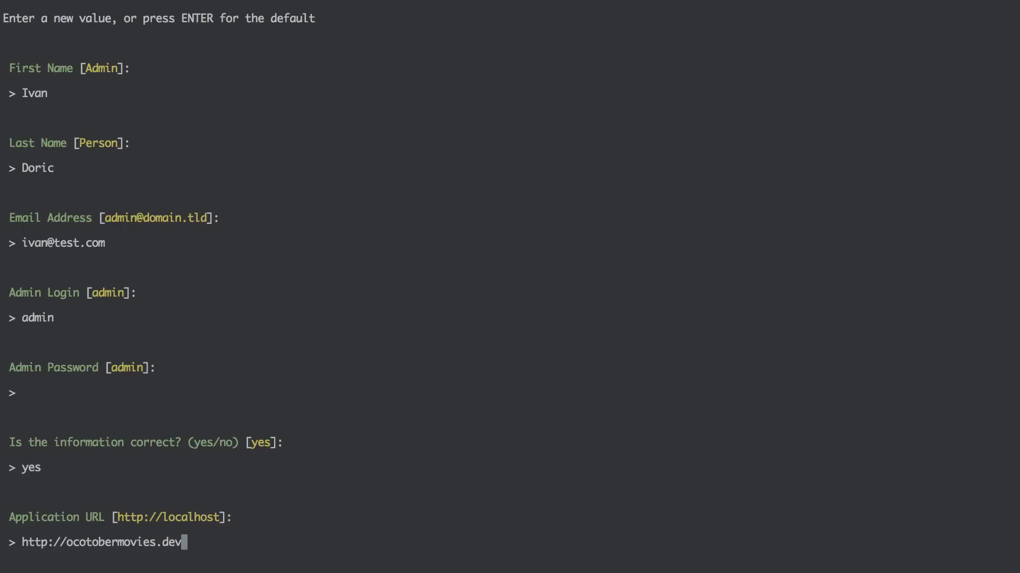
key("Return")
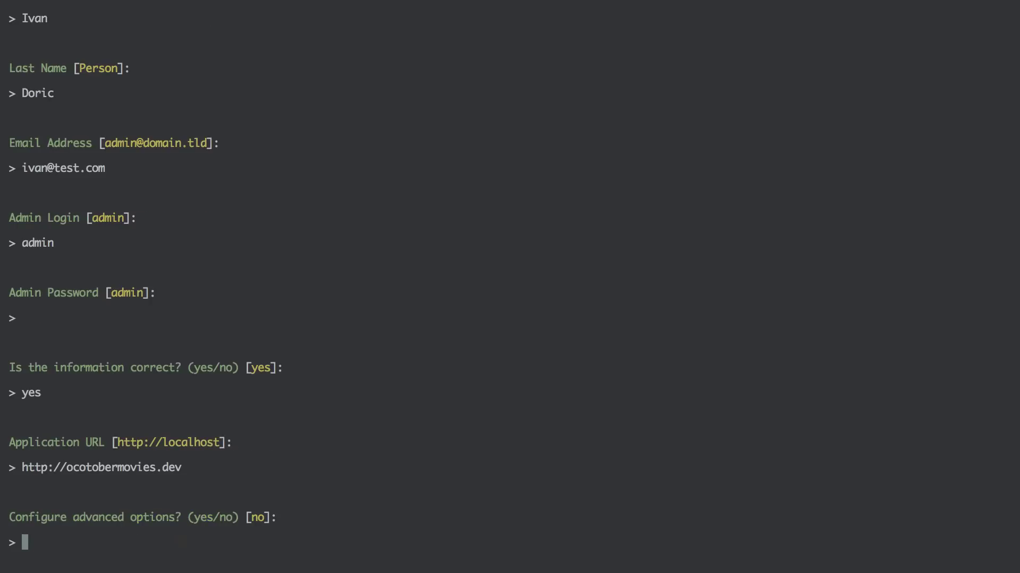
type("n")
key("Return")
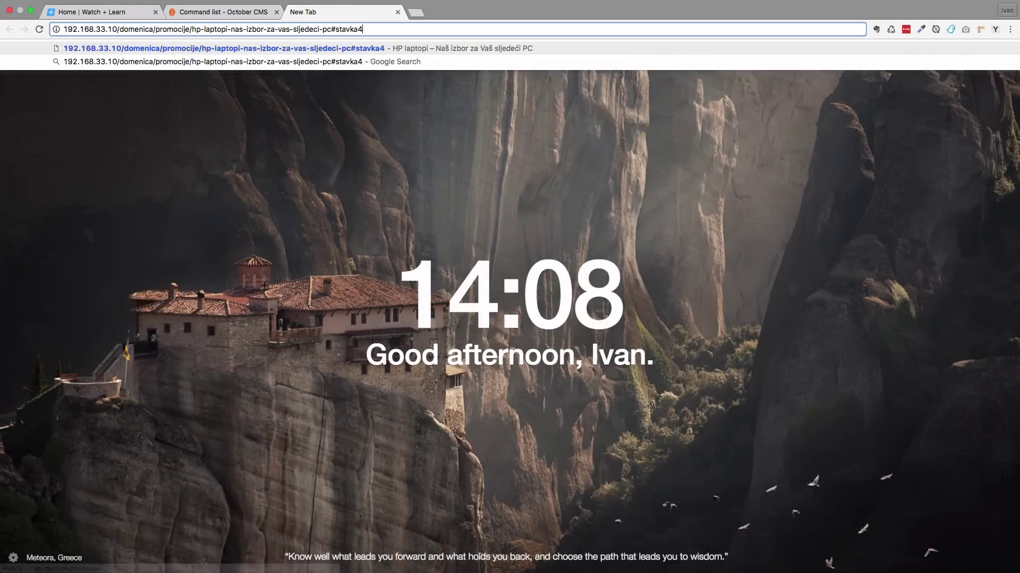
Load the address 192.168.33.10/ocotbermovies in Chrome, which returns Not Found
key("BackSpace")
key("BackSpace")
key("BackSpace")
key("BackSpace")
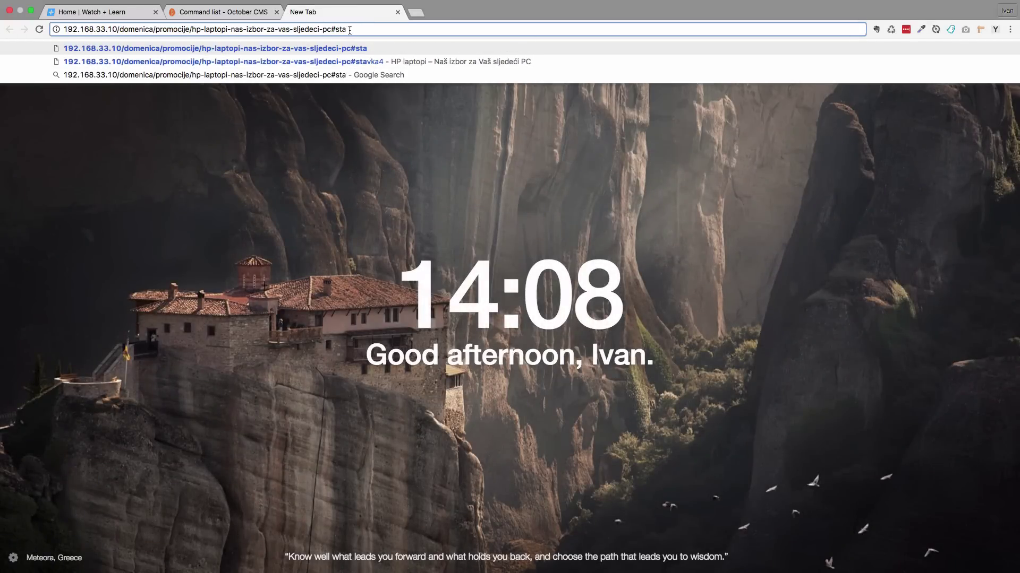
left_click_drag(348, 29, 119, 31)
key("BackSpace")
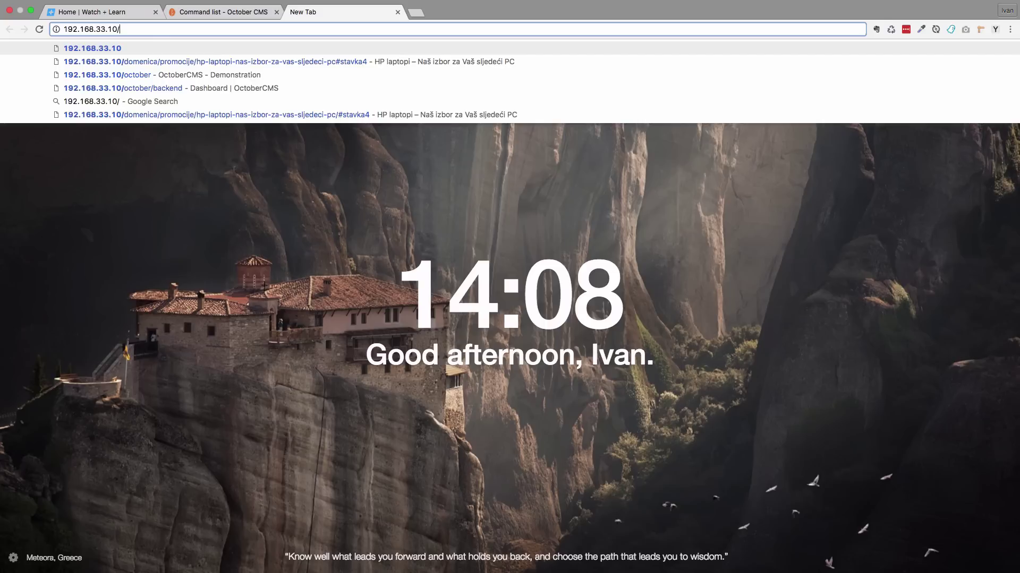
type("ocotber")
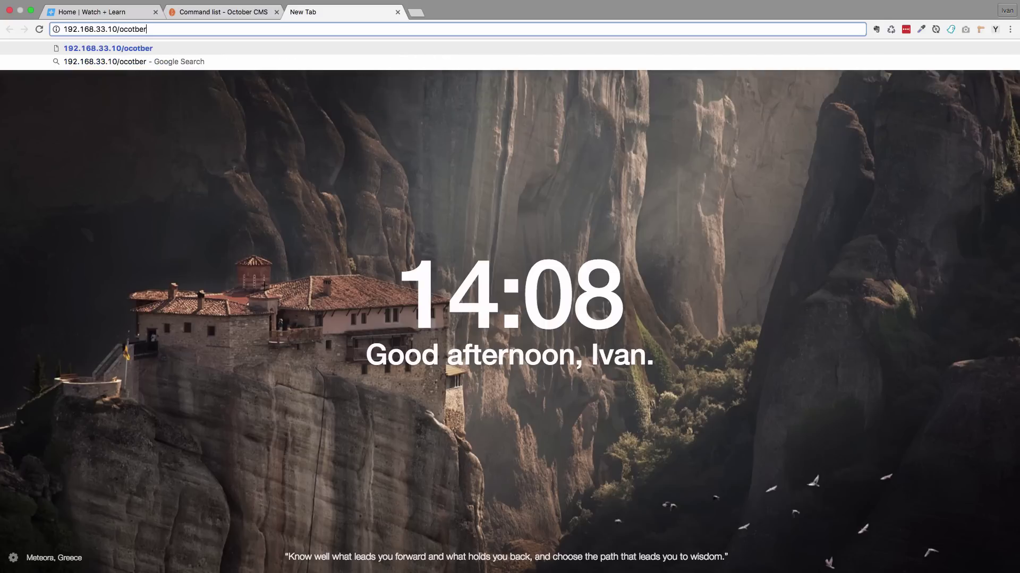
type("movies")
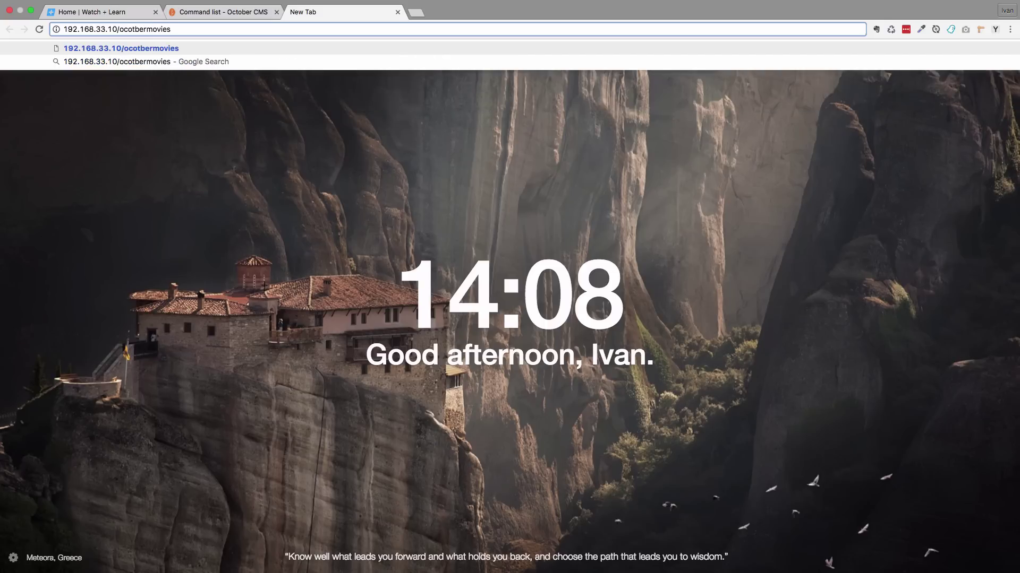
key("Return")
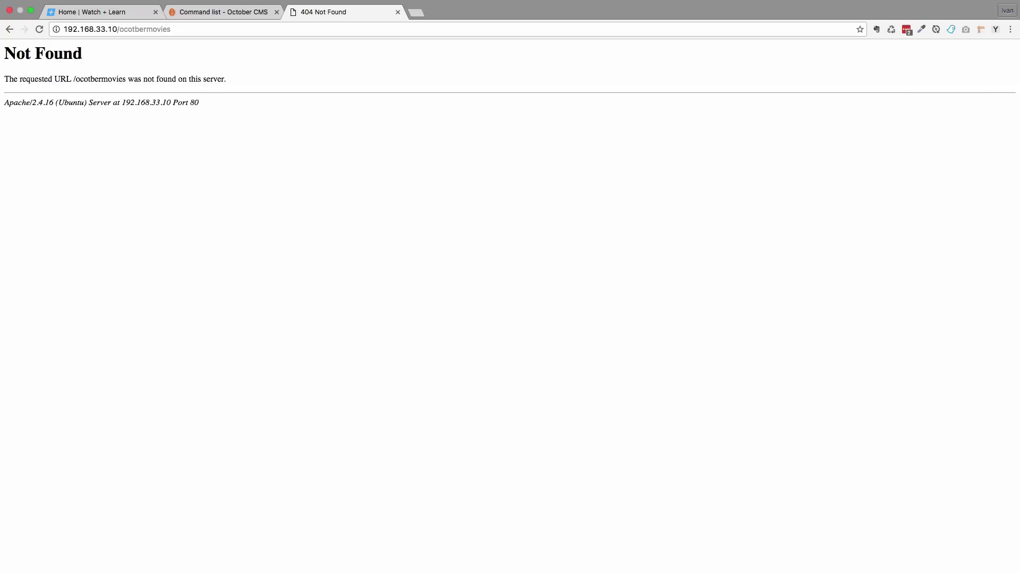
Correct the path to octobermovies and load the demo site
left_click(131, 29)
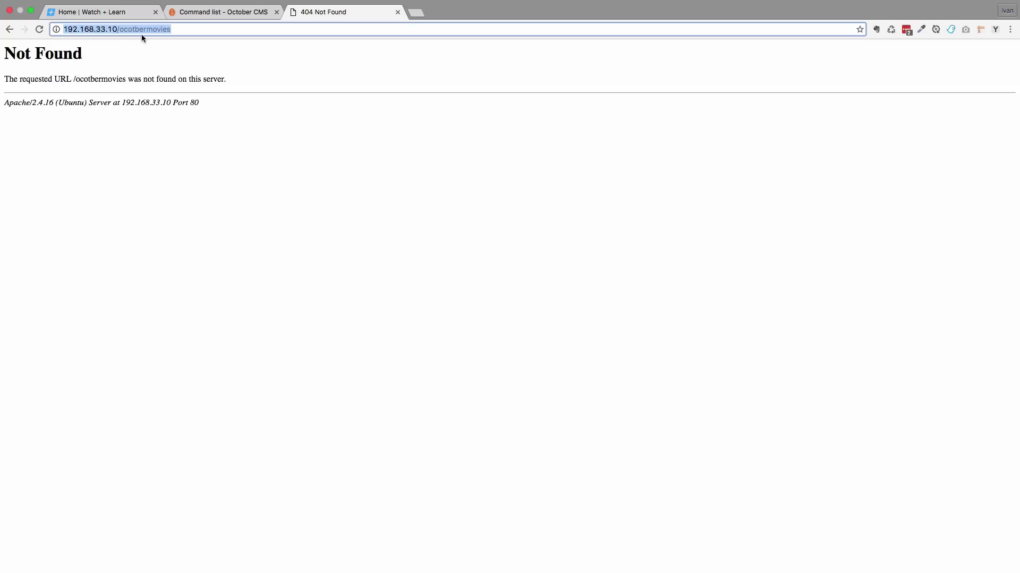
key("Left")
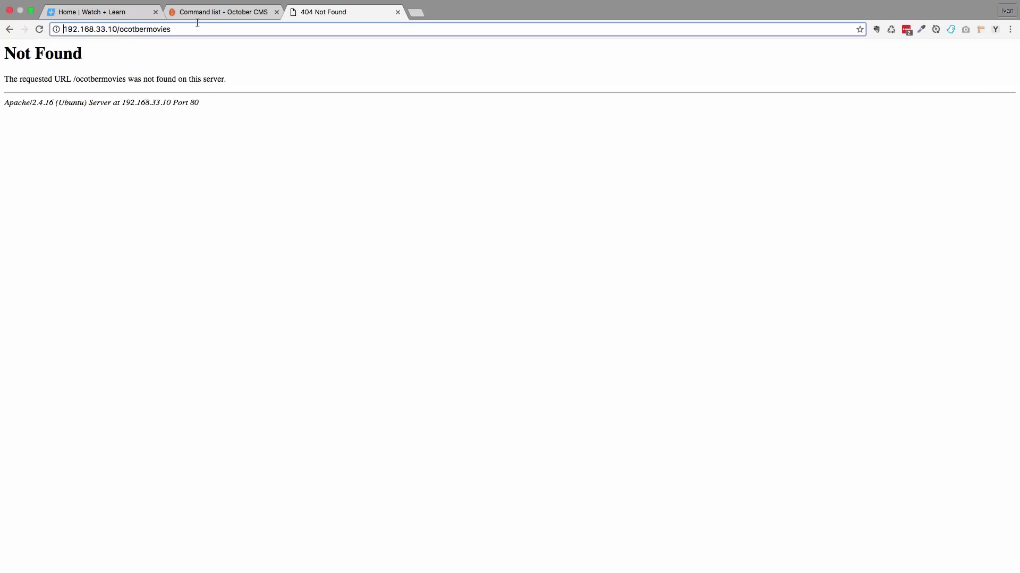
key("Delete")
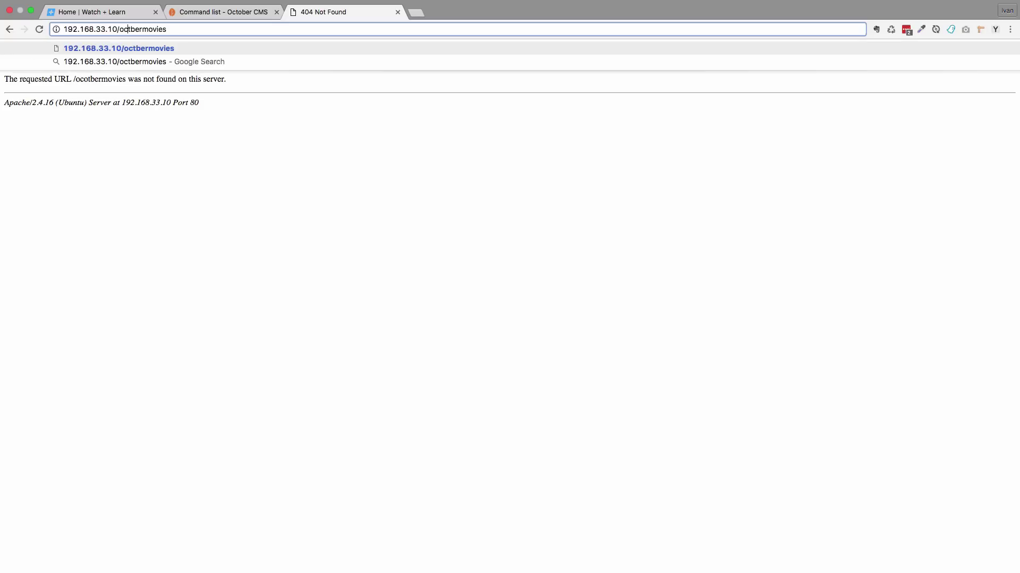
type("o")
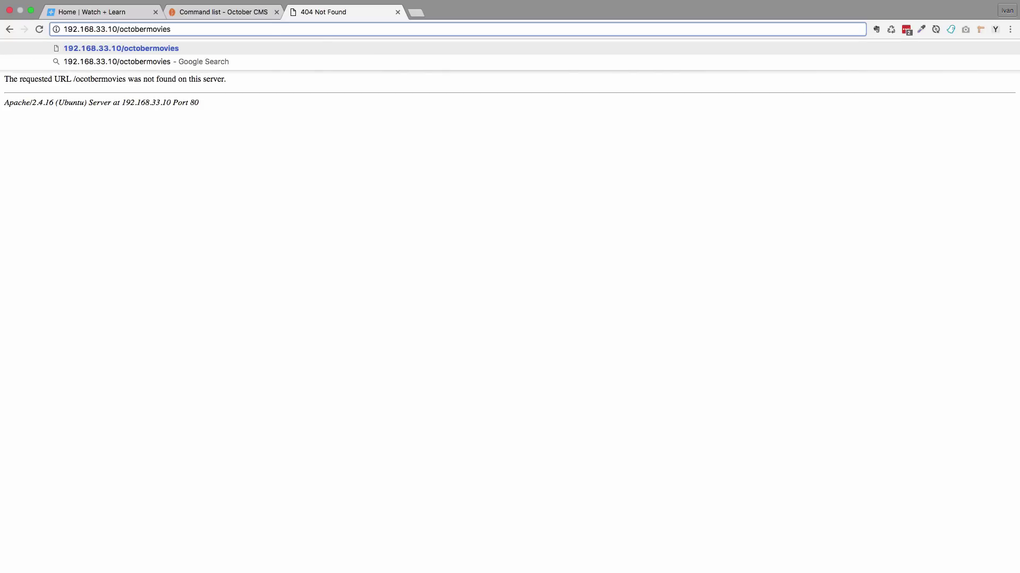
key("Return")
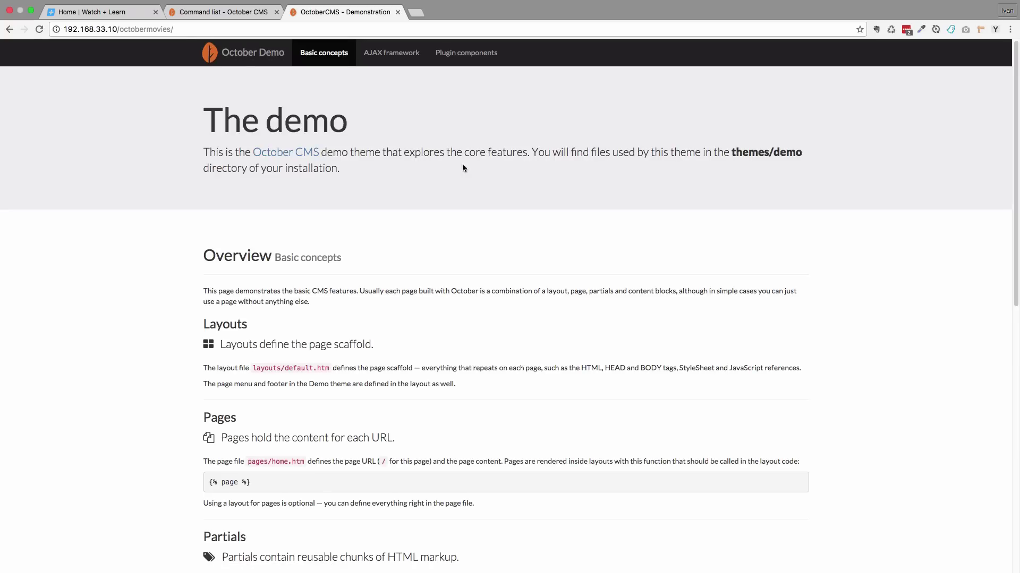
Append 'backend' to the octobermovies address to load the Administration Area sign-in
scroll(506, 302, "down", 10)
scroll(484, 366, "up", 10)
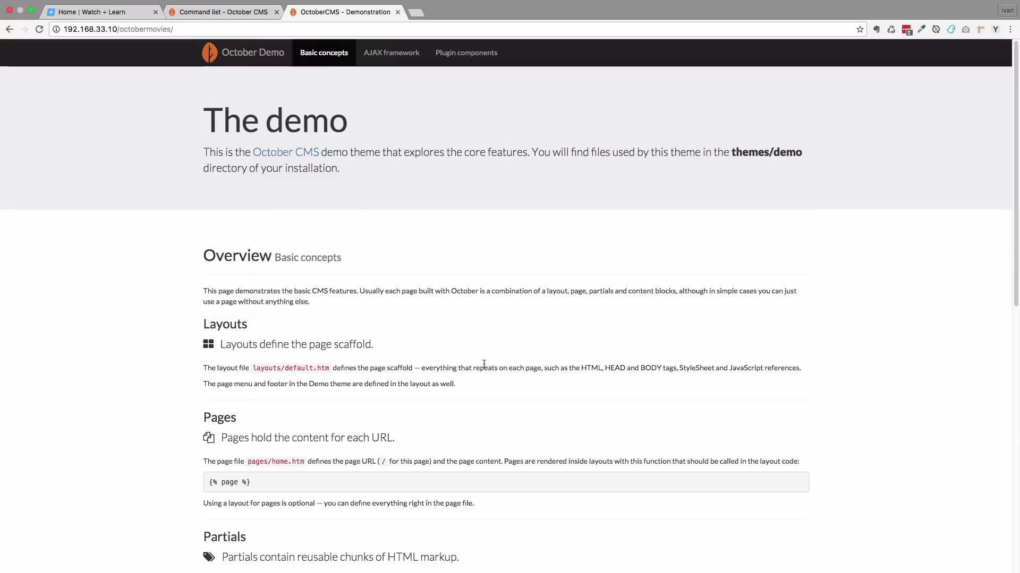
key("super+l")
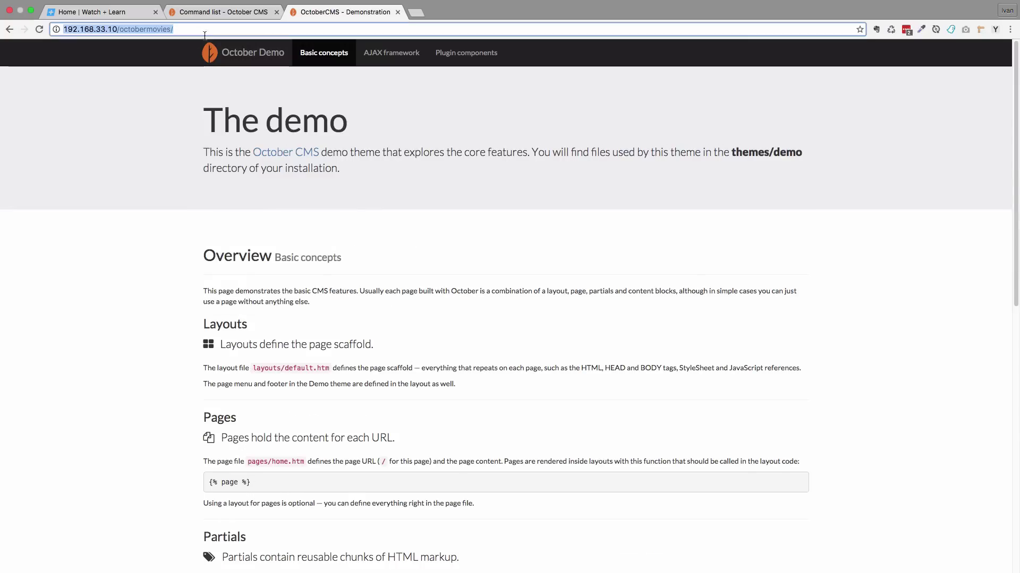
key("Right")
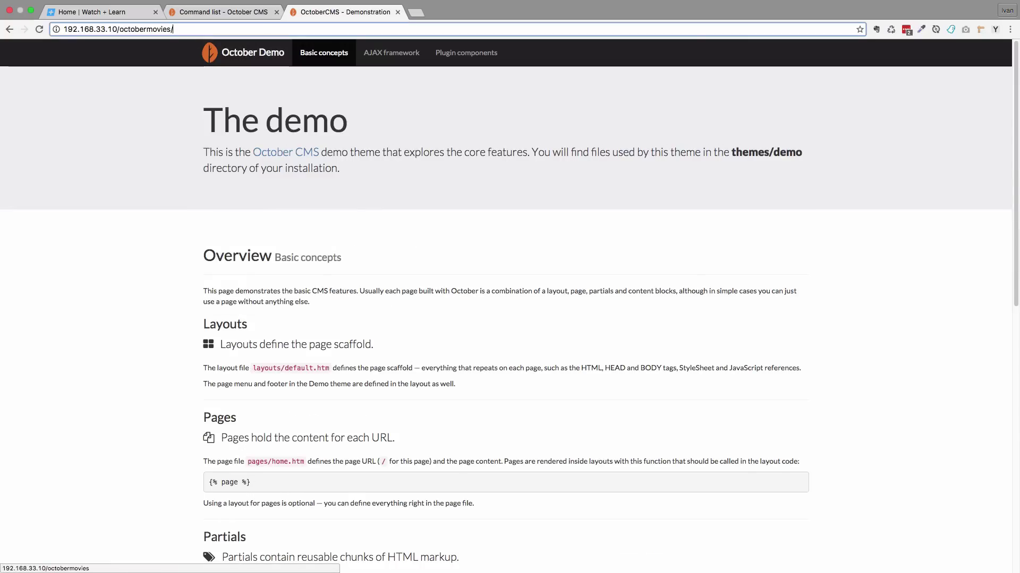
type("backend")
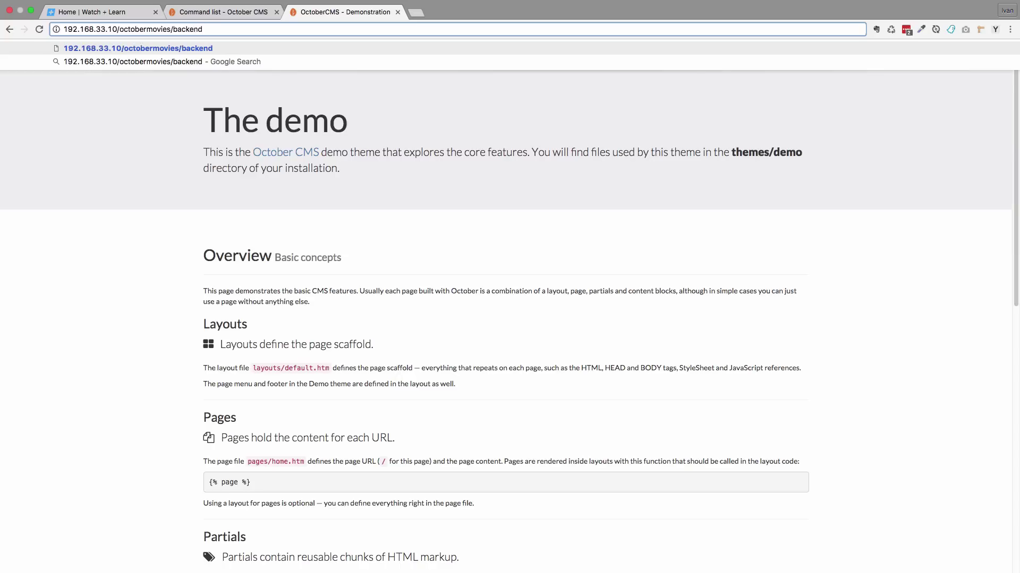
key("Return")
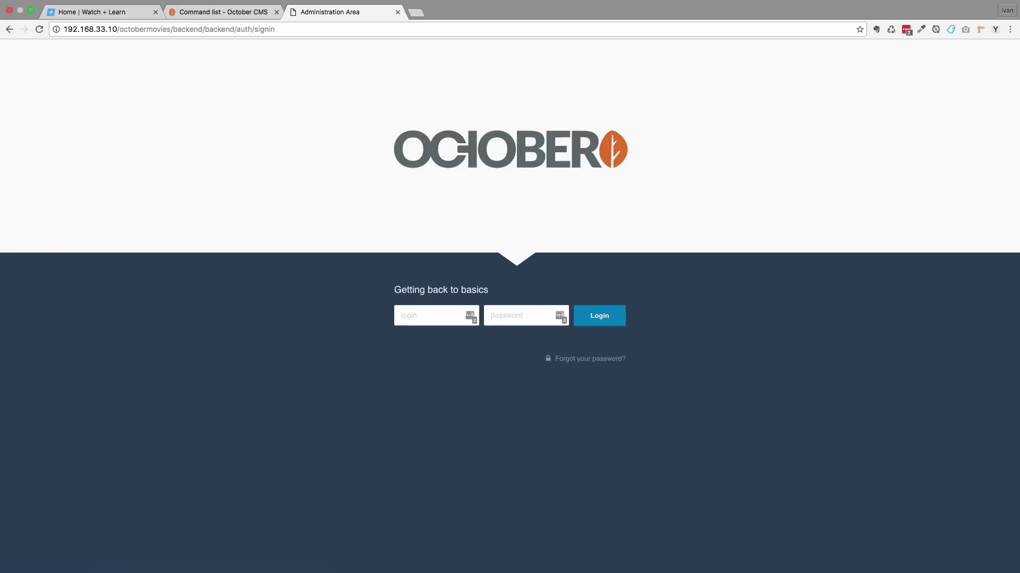
Sign in with the admin login and password, then dismiss the LastPass save-password bar
type("adminadmin")
key("Return")
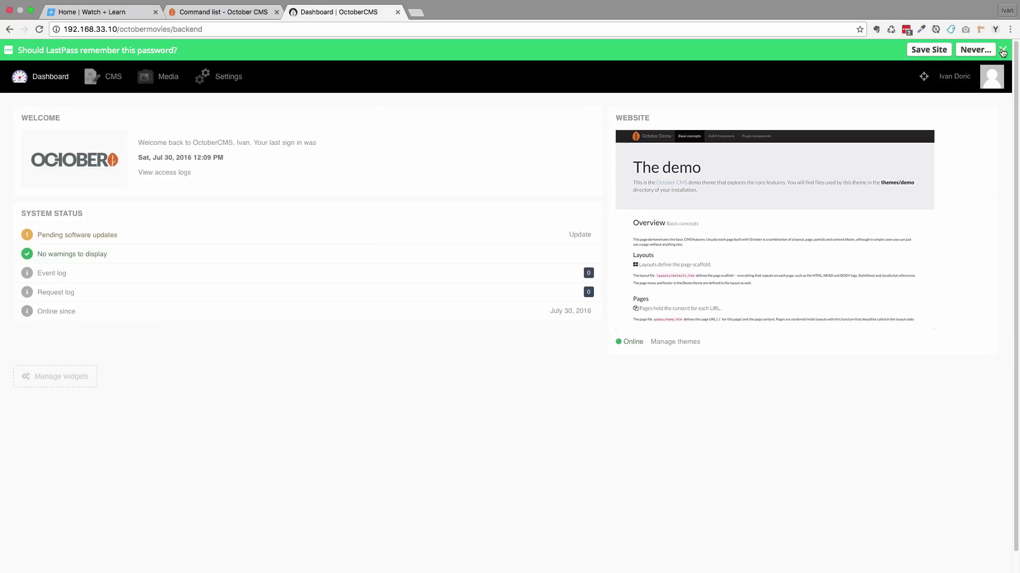
left_click(1003, 50)
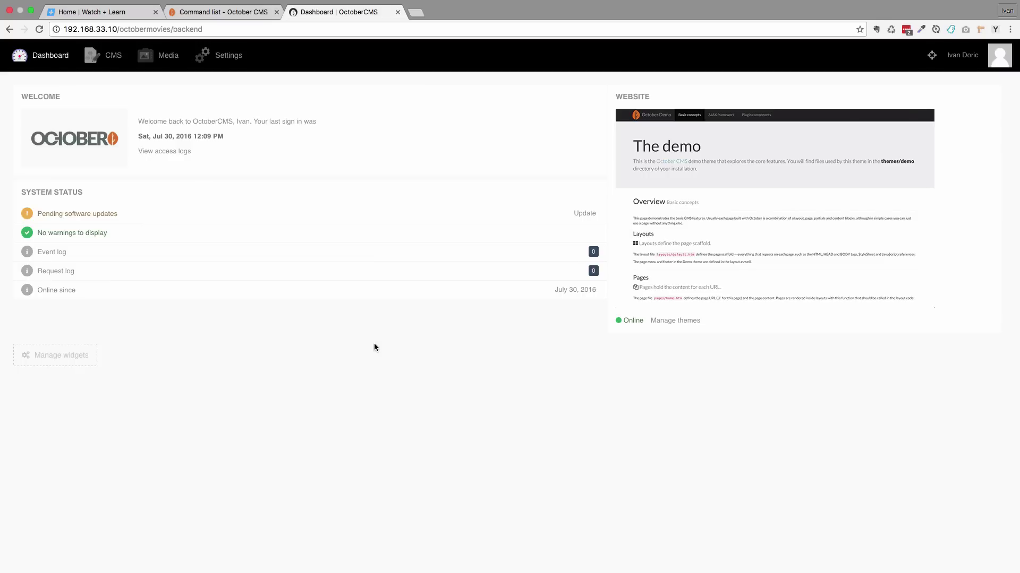
Visit the CMS pages list, then the Media library, then choose Settings in the top menu
left_click(110, 60)
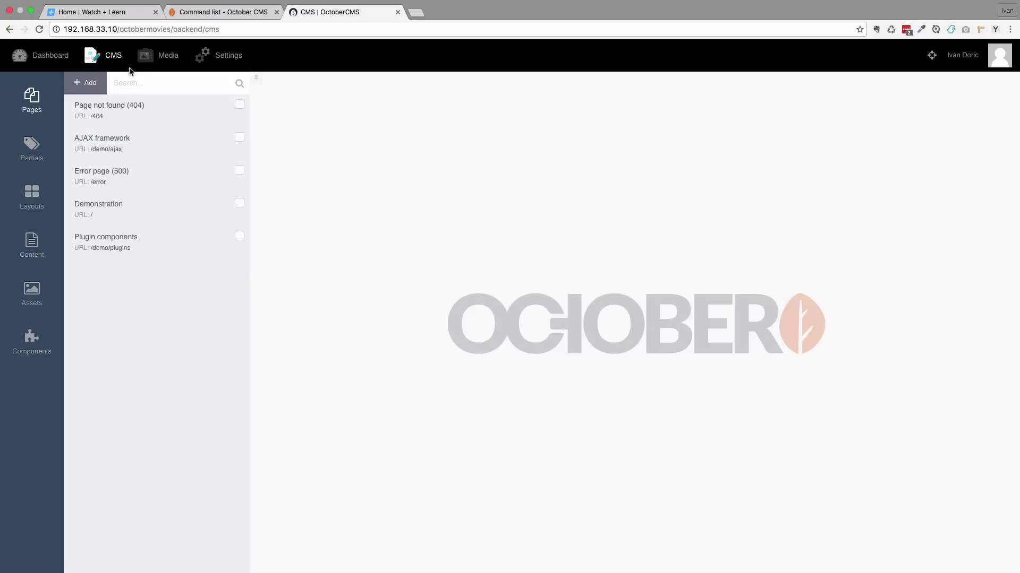
left_click(167, 57)
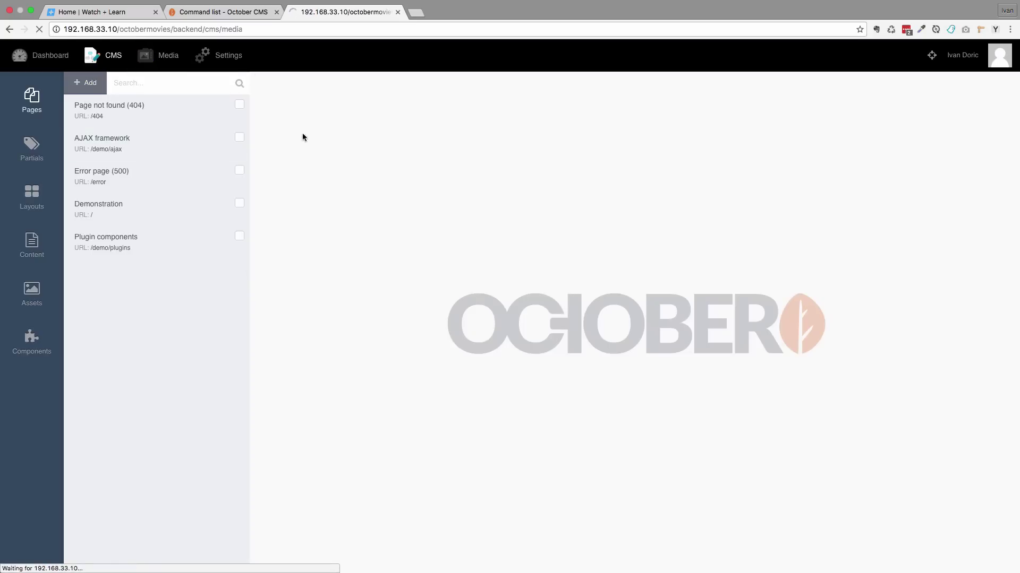
left_click(227, 56)
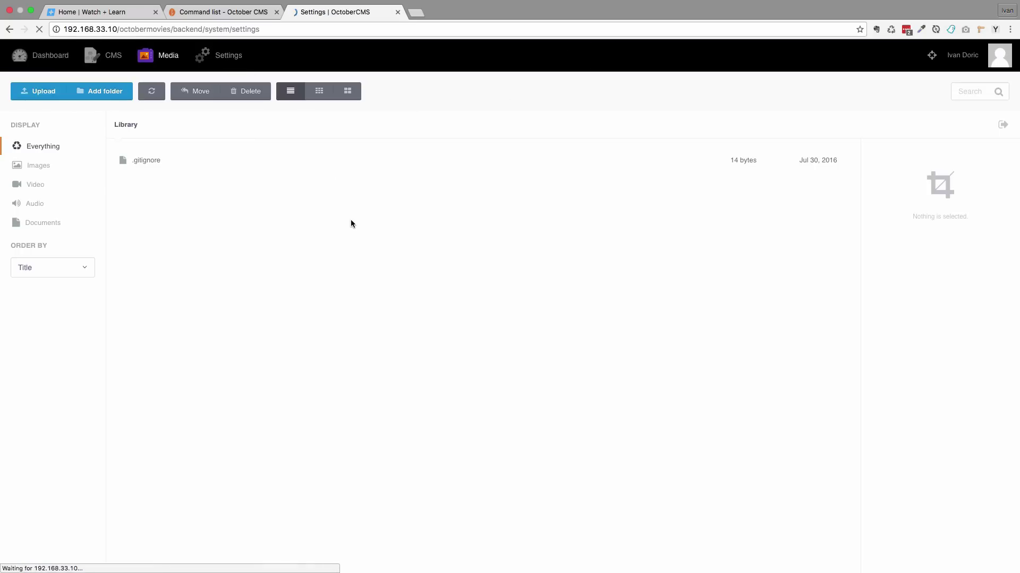